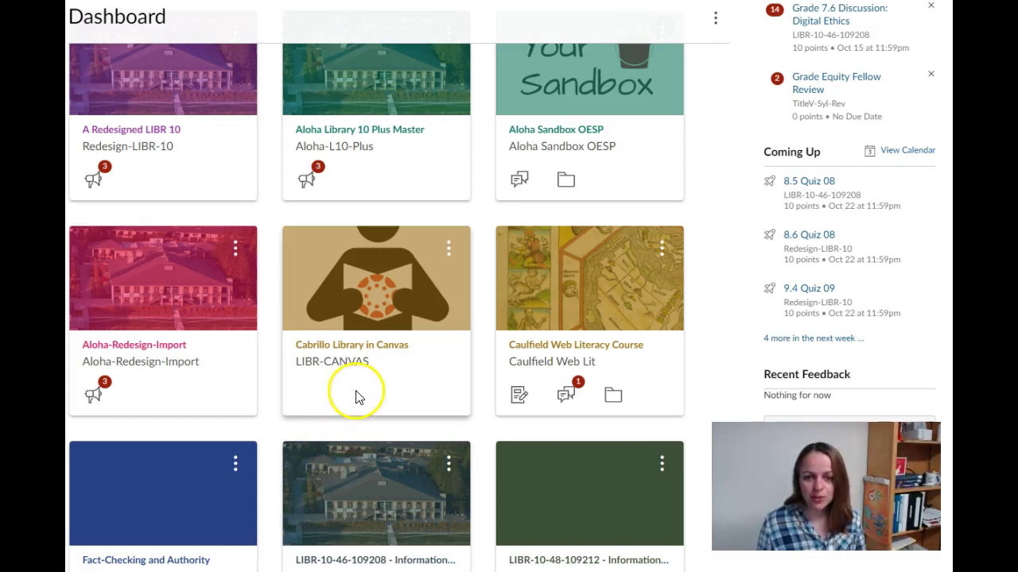
Open the Aloha Sandbox OESP course from the Dashboard and go to its Modules page.
{"action": "left_click", "coordinate": [544, 135]}
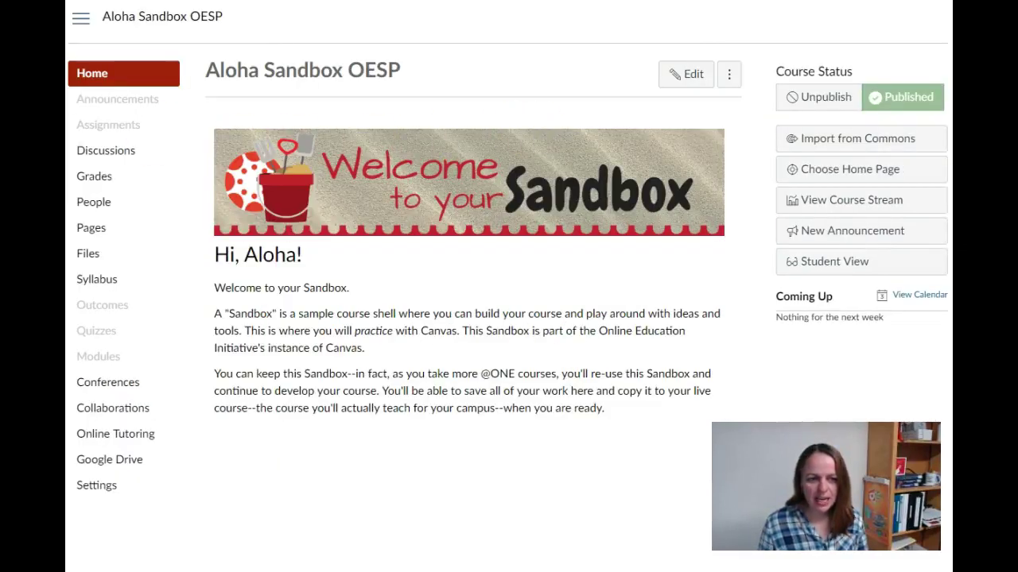
{"action": "left_click", "coordinate": [109, 361]}
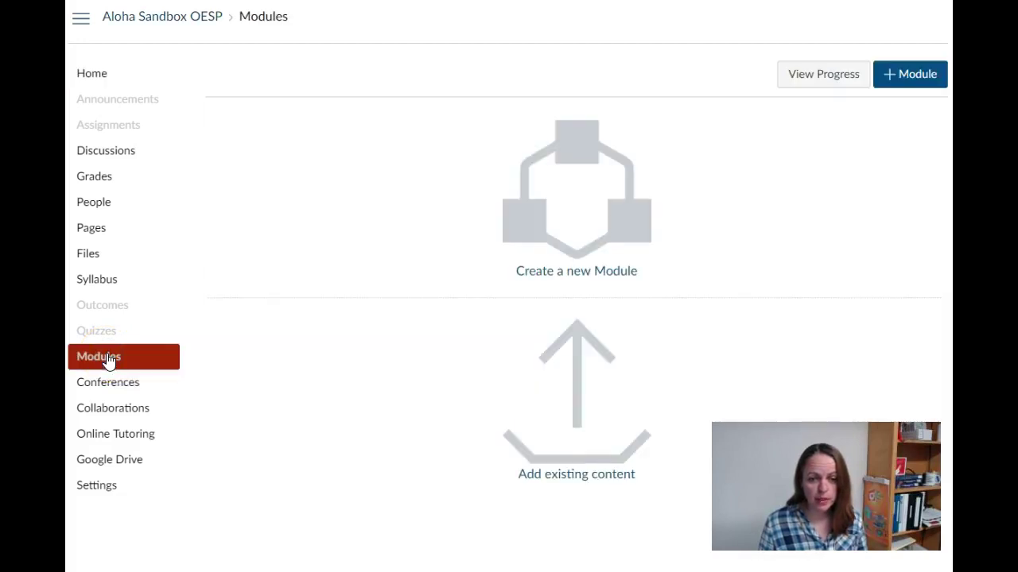
Create a new module named 'Orientation'.
{"action": "left_click", "coordinate": [554, 240]}
{"action": "left_click", "coordinate": [469, 302]}
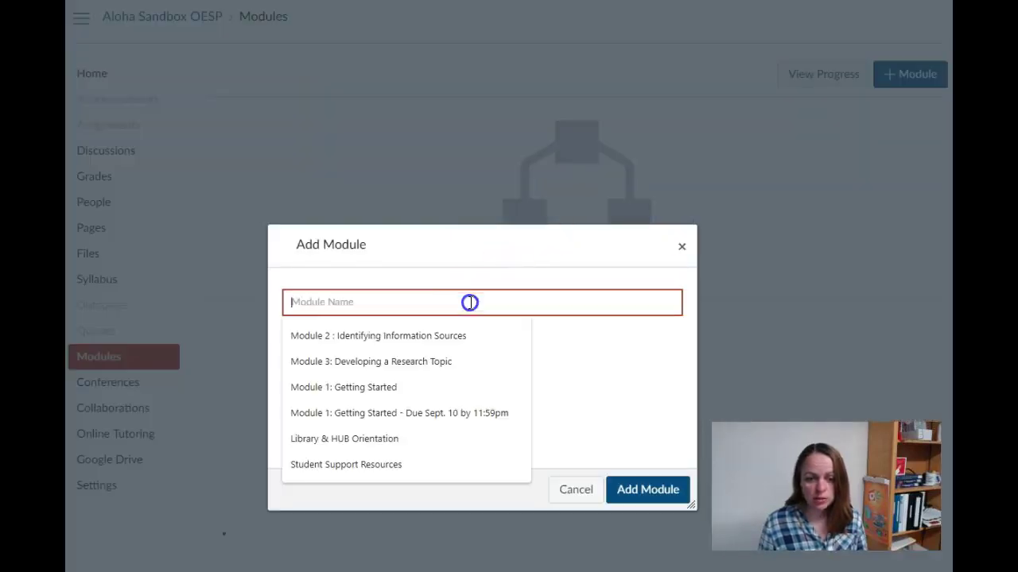
{"action": "type", "text": "Orientation"}
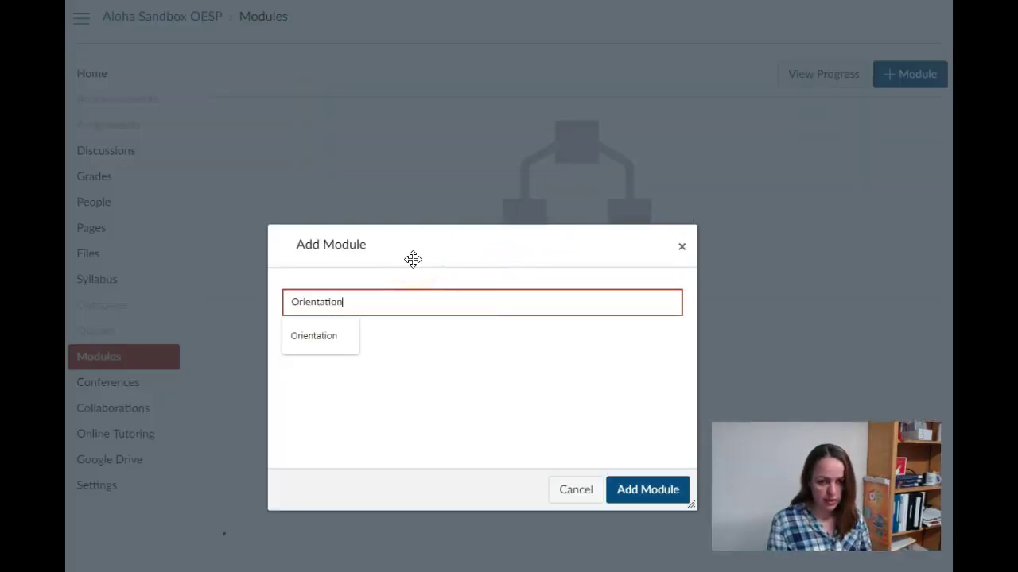
{"action": "left_click", "coordinate": [644, 490]}
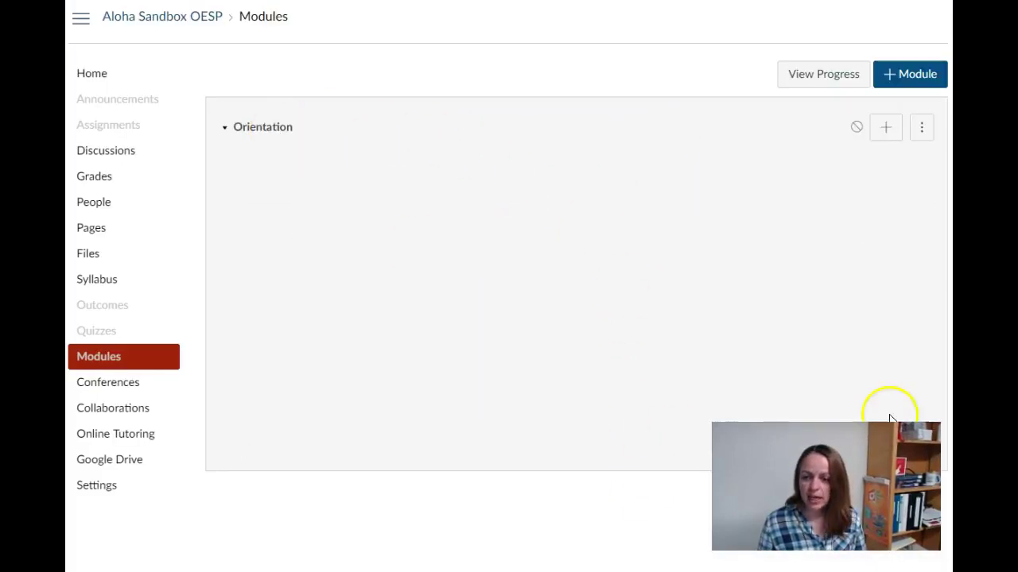
Add a new page 'Course Policies' to the Orientation module and open it for editing.
{"action": "left_click", "coordinate": [886, 129]}
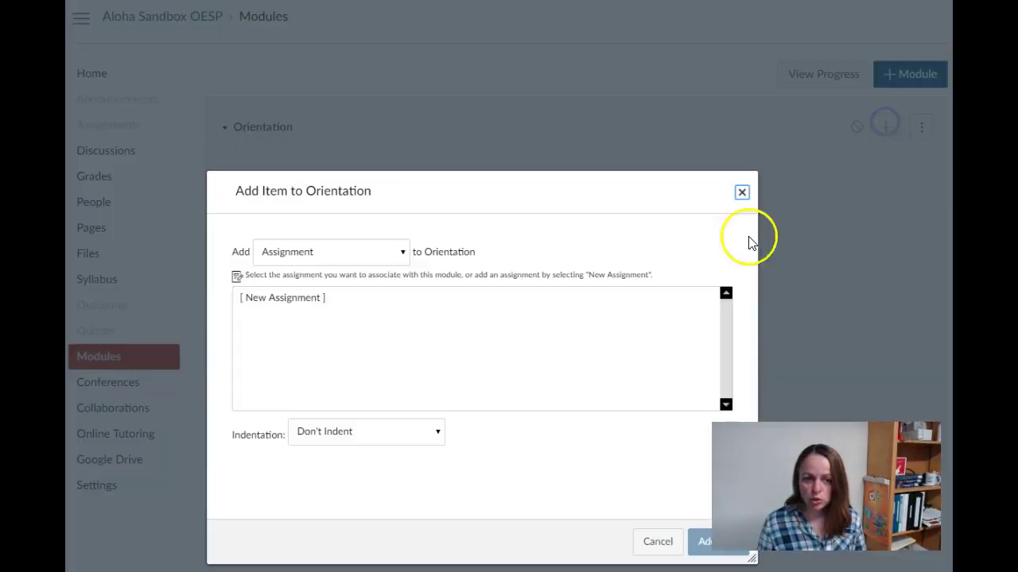
{"action": "left_click", "coordinate": [318, 251]}
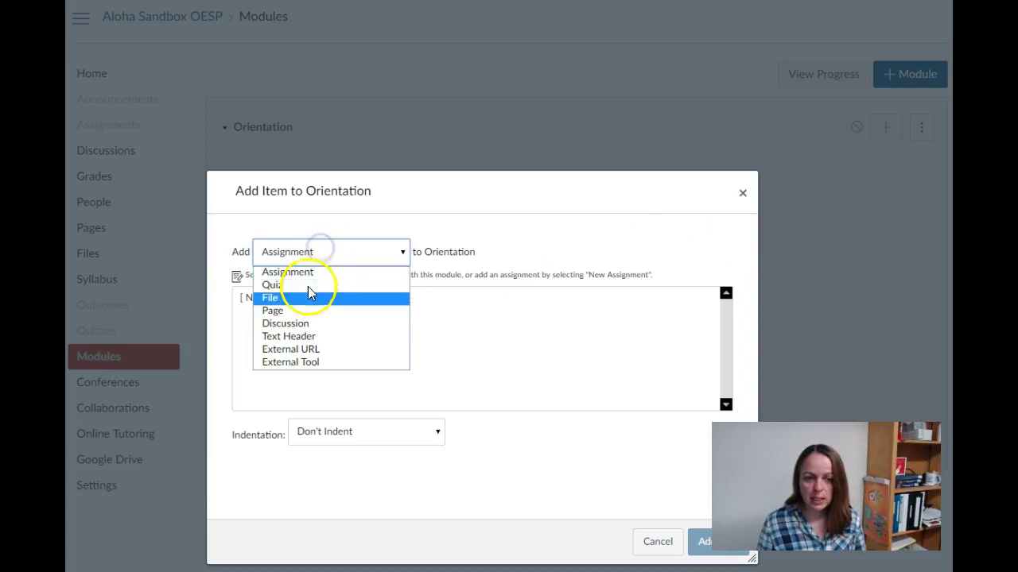
{"action": "left_click", "coordinate": [307, 315]}
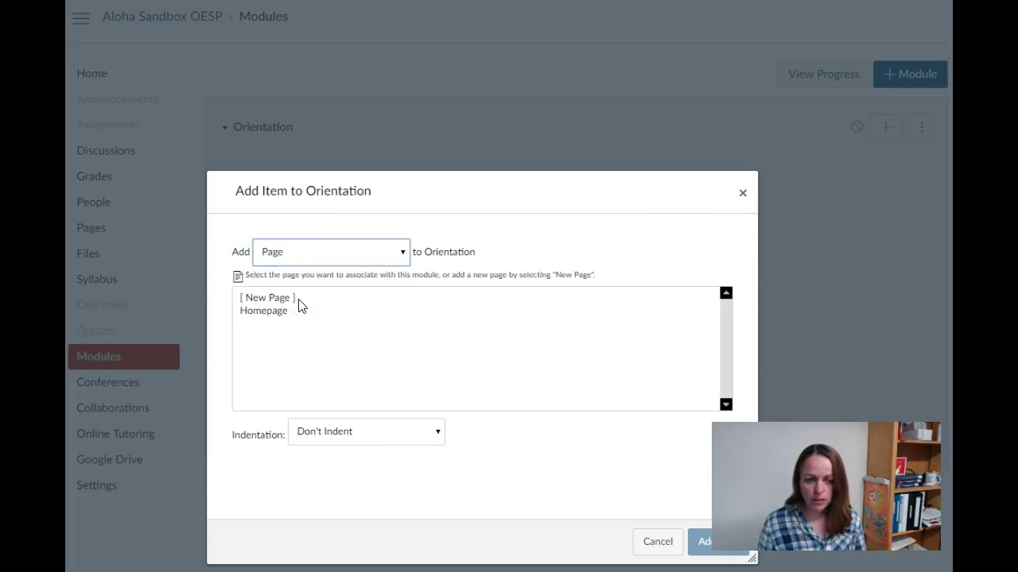
{"action": "left_click", "coordinate": [297, 298]}
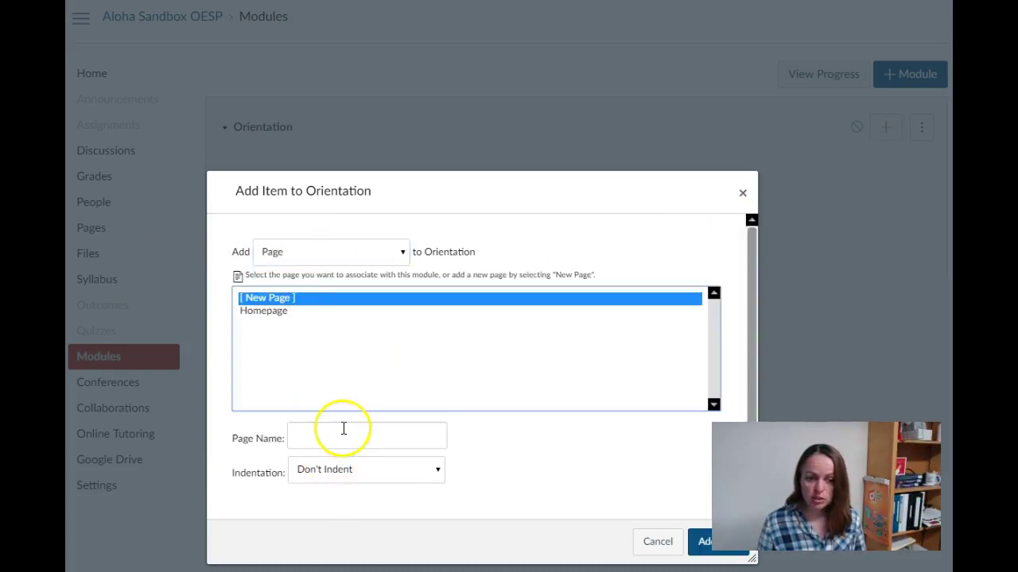
{"action": "left_click", "coordinate": [342, 436]}
{"action": "type", "text": "Course"}
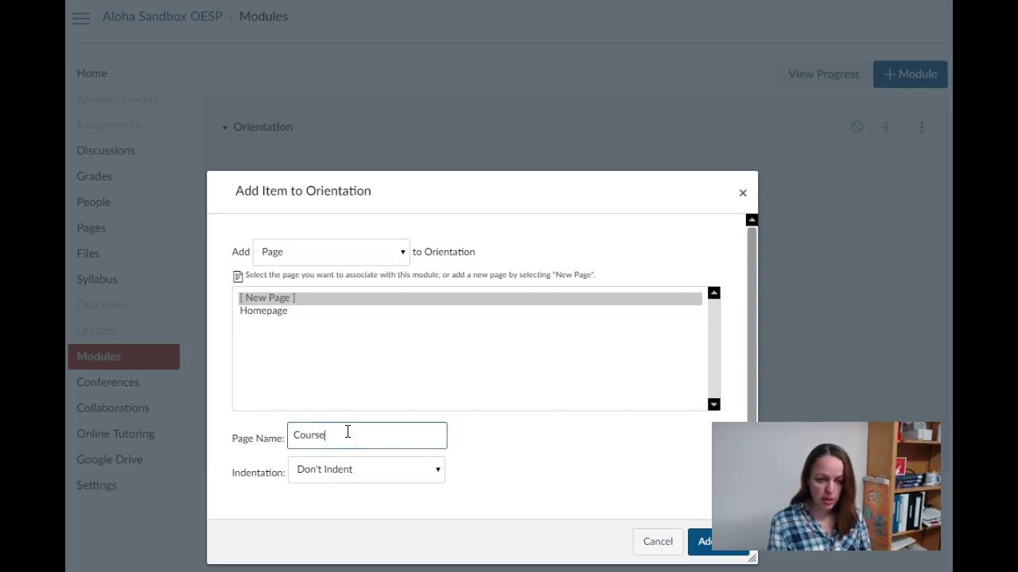
{"action": "type", "text": " Polici"}
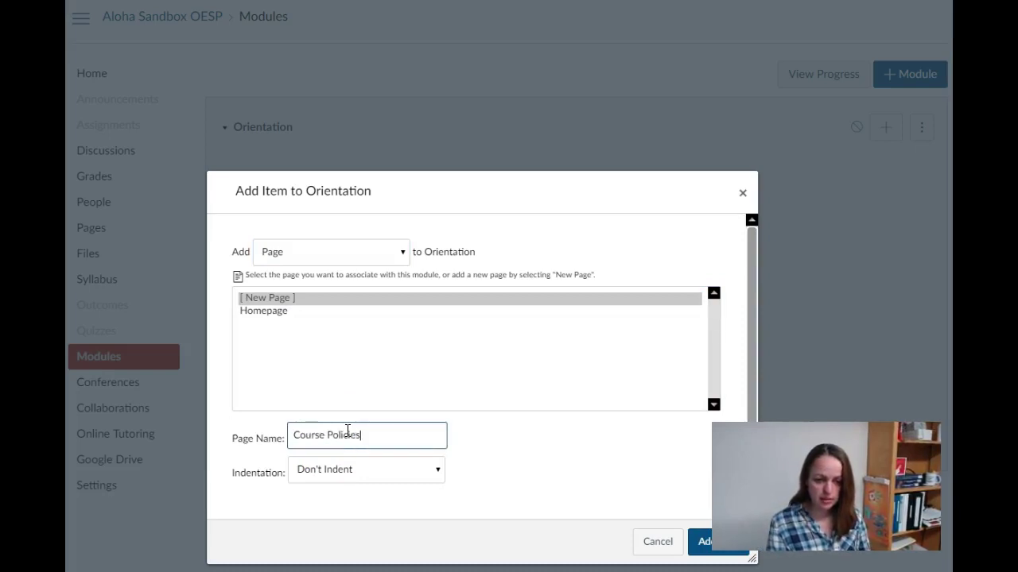
{"action": "type", "text": "es"}
{"action": "left_click", "coordinate": [703, 544]}
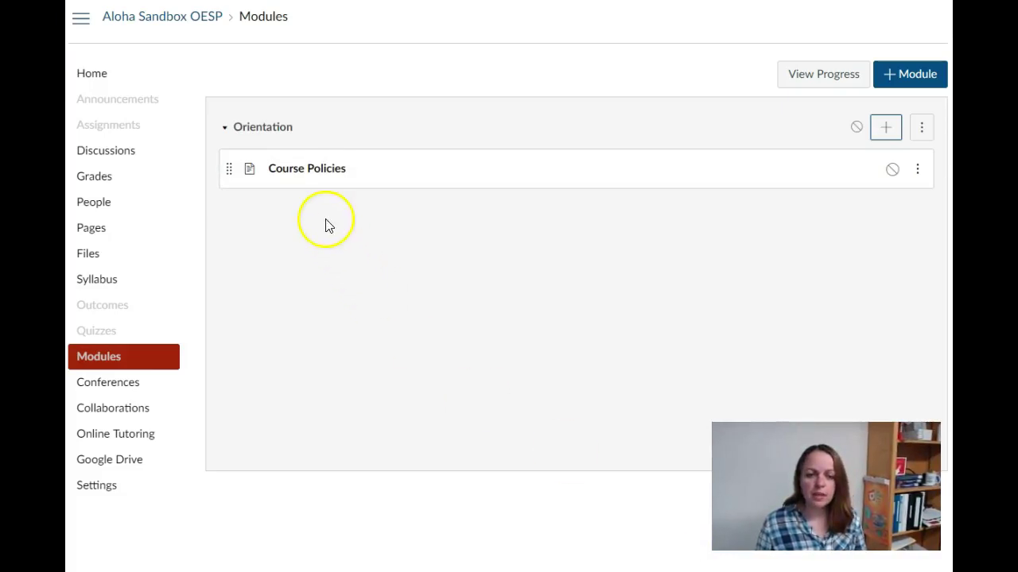
{"action": "left_click", "coordinate": [314, 177]}
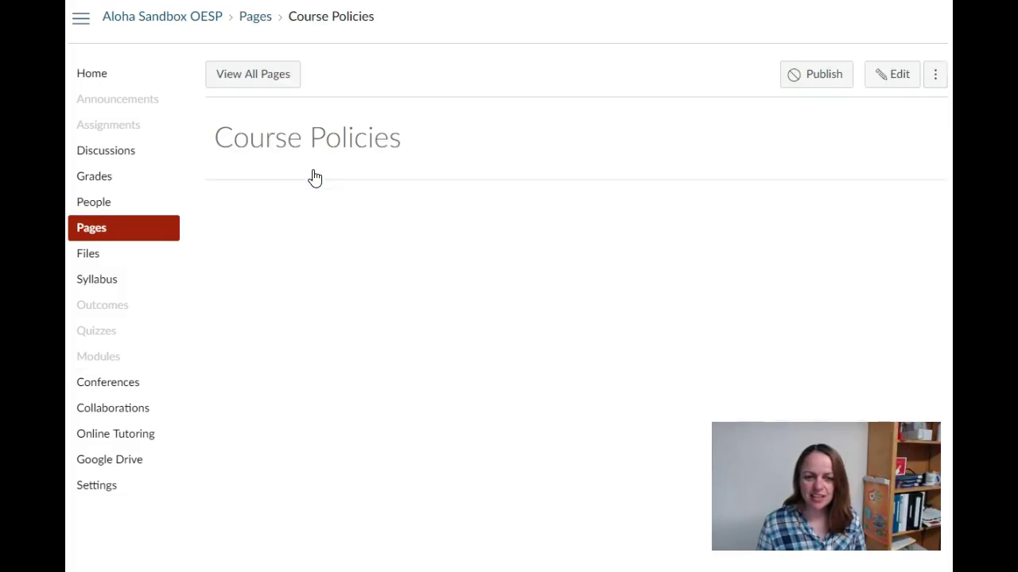
{"action": "left_click", "coordinate": [891, 76]}
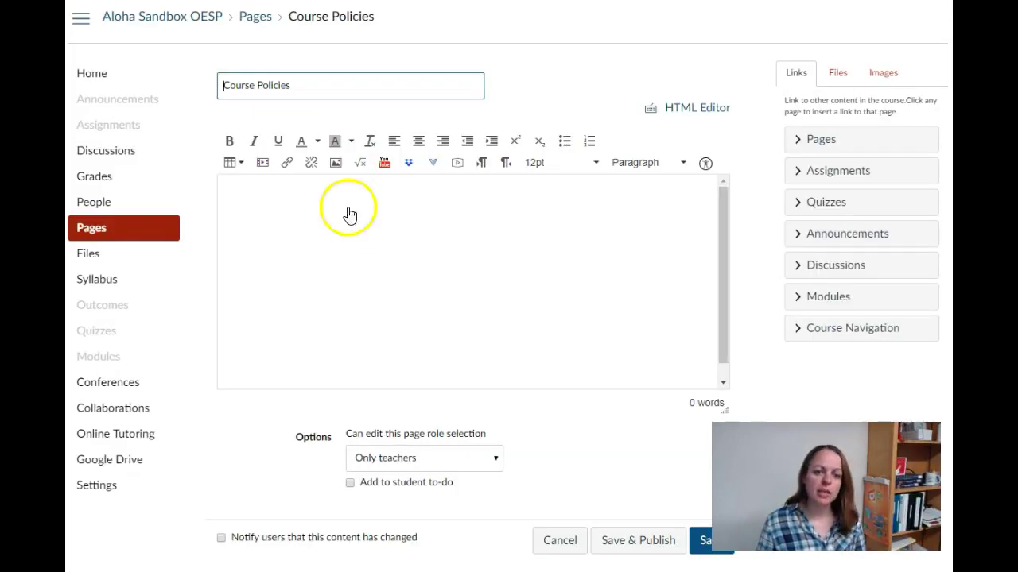
Place the cursor in the empty body of the Course Policies page.
{"action": "left_click", "coordinate": [355, 217]}
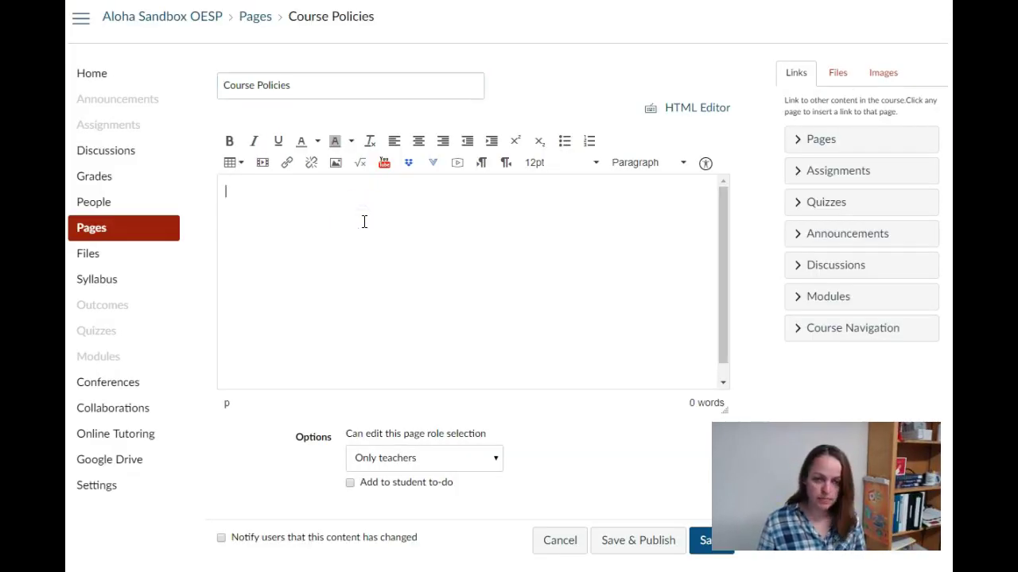
Paste the copied policies text into the page body and clear all its formatting.
{"action": "key", "text": "ctrl+v"}
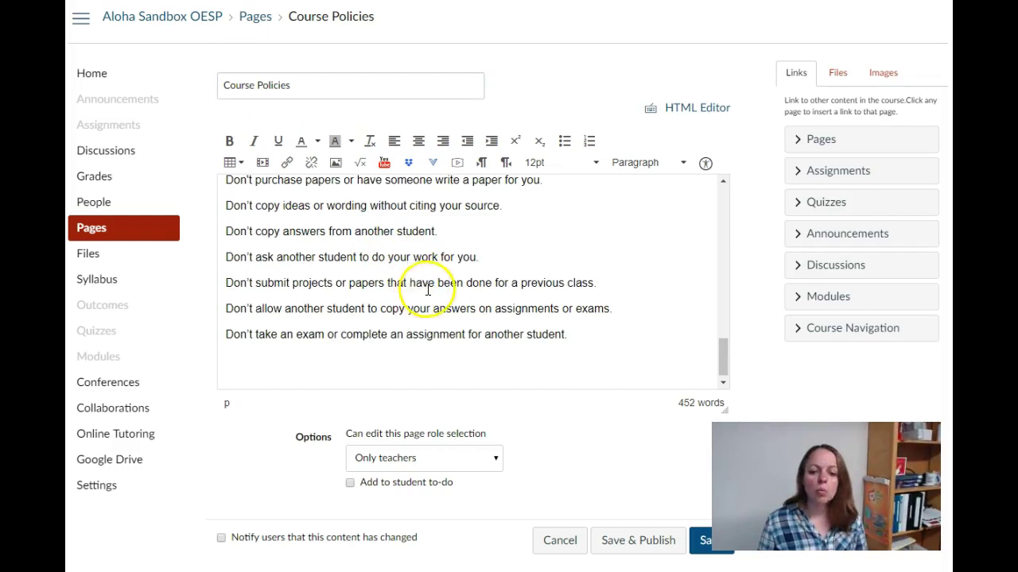
{"action": "scroll", "coordinate": [448, 338], "scroll_direction": "up", "scroll_amount": 5}
{"action": "scroll", "coordinate": [477, 324], "scroll_direction": "up", "scroll_amount": 5}
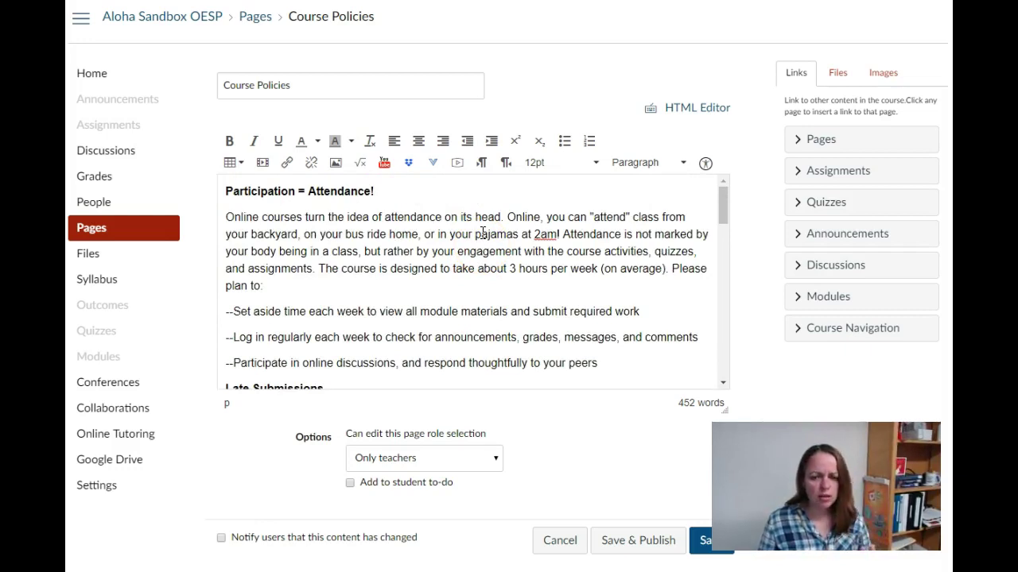
{"action": "left_click", "coordinate": [482, 232]}
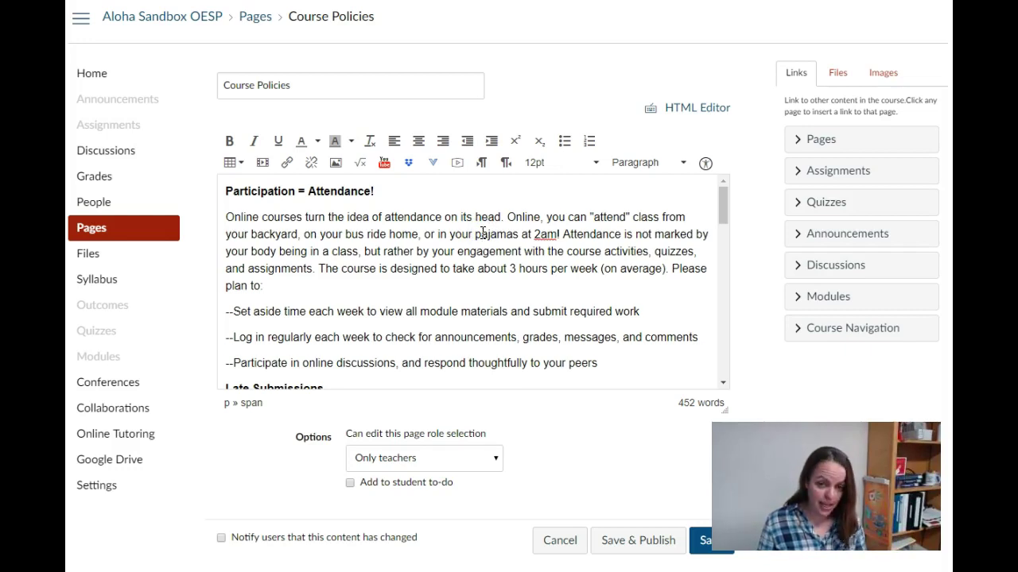
{"action": "key", "text": "ctrl+a"}
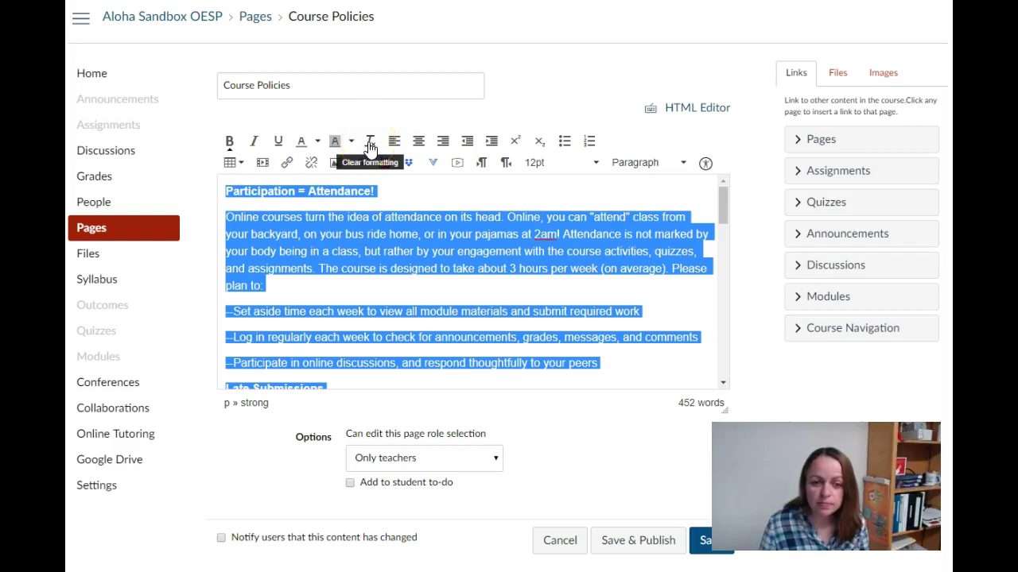
{"action": "left_click", "coordinate": [370, 143]}
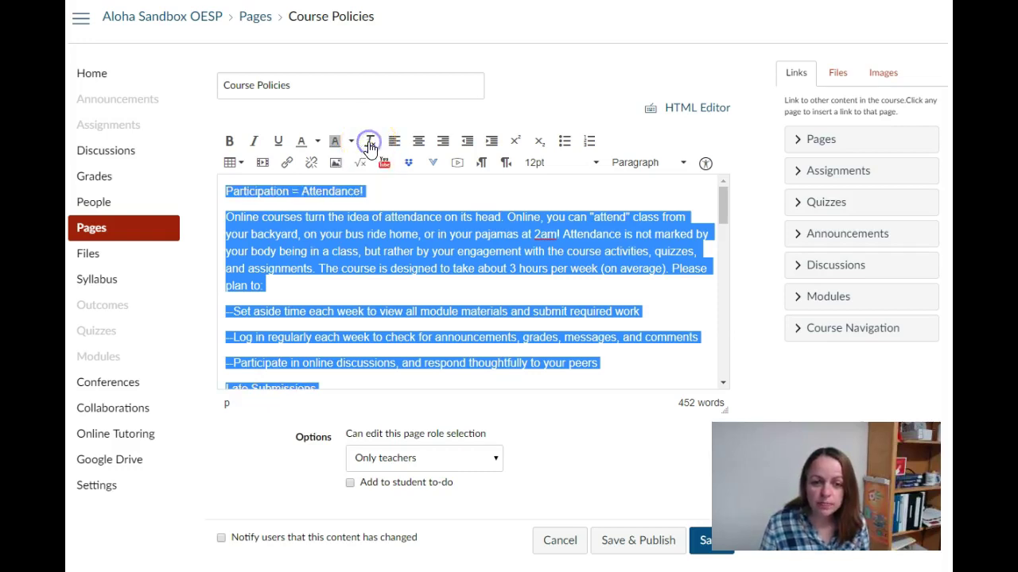
{"action": "left_click", "coordinate": [418, 237]}
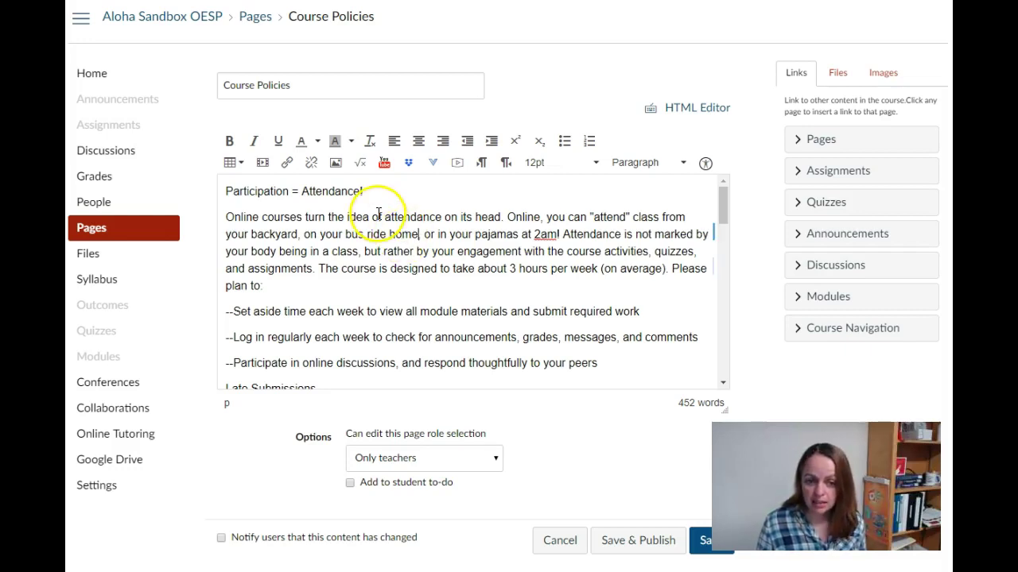
Make 'Participation = Attendance!' and 'Late Submissions' Header 2 headings.
{"action": "left_click_drag", "start_coordinate": [370, 192], "coordinate": [227, 189]}
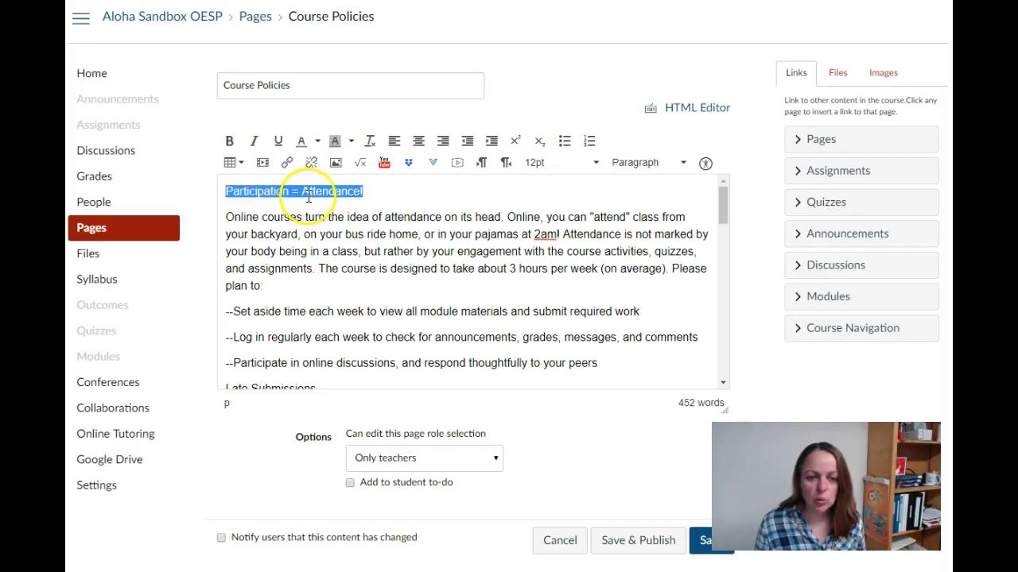
{"action": "left_click_drag", "start_coordinate": [228, 192], "coordinate": [338, 189]}
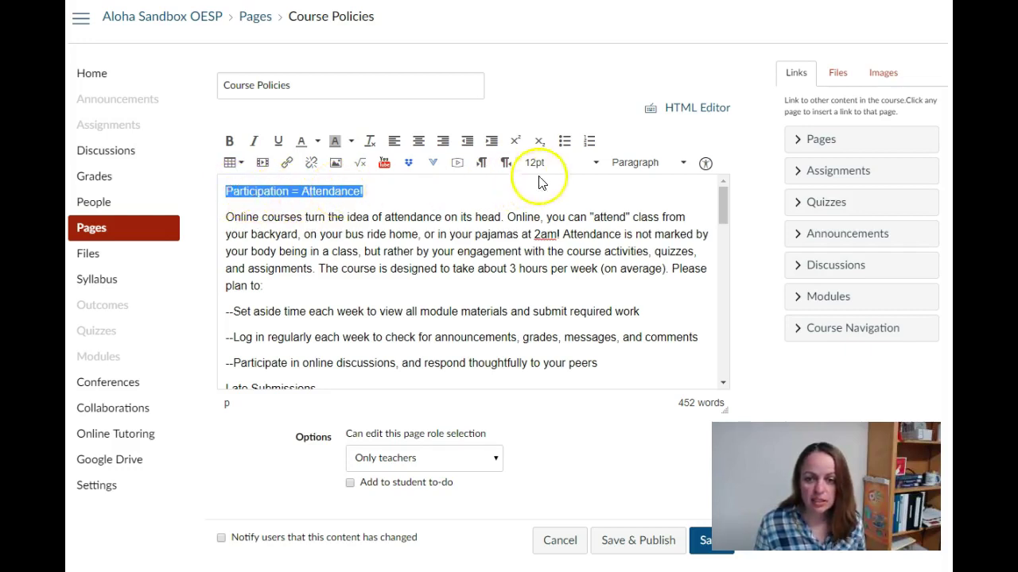
{"action": "left_click", "coordinate": [646, 168]}
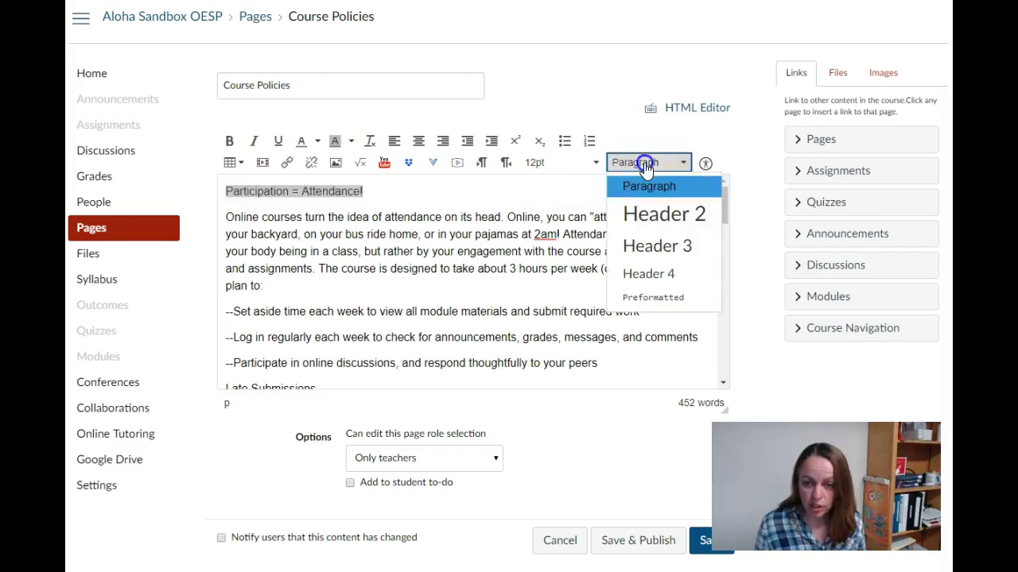
{"action": "left_click", "coordinate": [644, 215]}
{"action": "scroll", "coordinate": [400, 280], "scroll_direction": "down", "scroll_amount": 2}
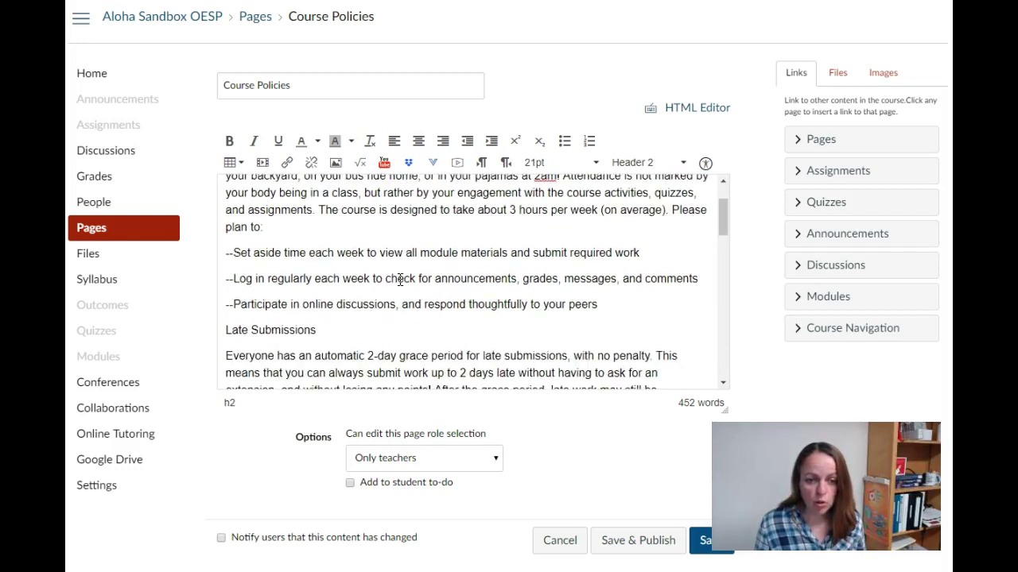
{"action": "left_click_drag", "start_coordinate": [334, 262], "coordinate": [205, 269]}
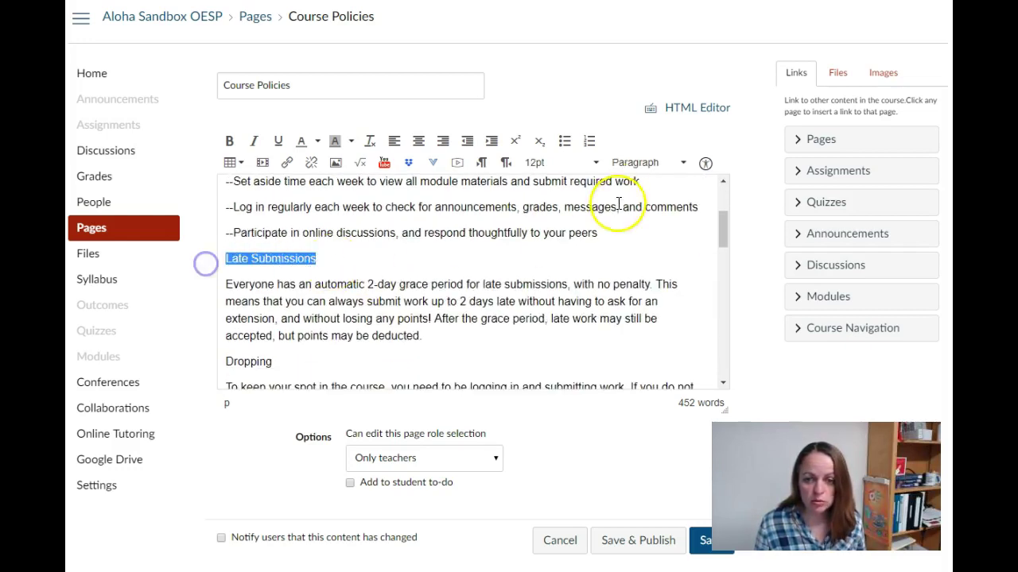
{"action": "left_click", "coordinate": [635, 164]}
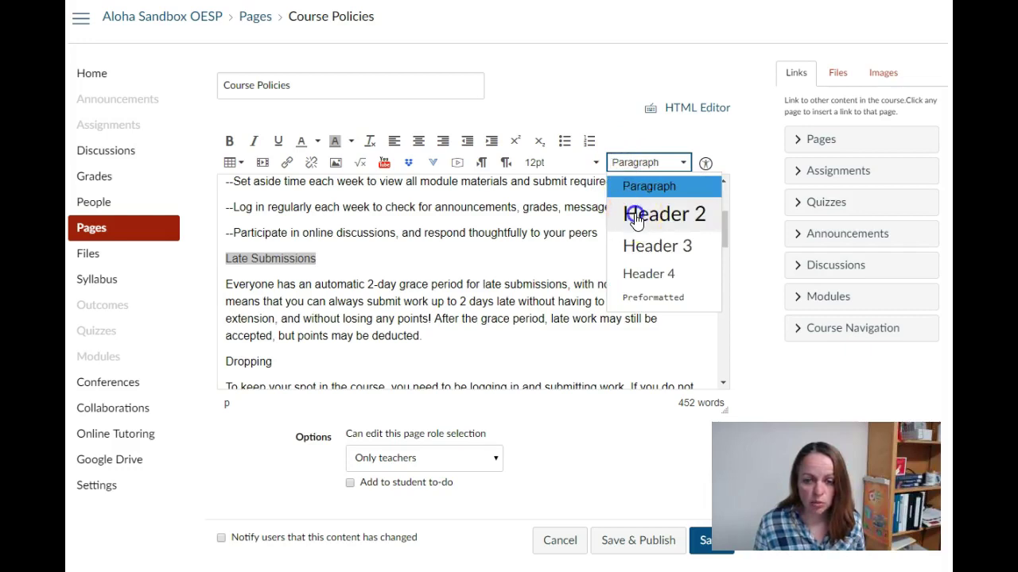
{"action": "left_click", "coordinate": [636, 216]}
Make 'Dropping' a Header 2 heading and select the 'Academic Integrity' line for styling.
{"action": "scroll", "coordinate": [381, 334], "scroll_direction": "down", "scroll_amount": 2}
{"action": "left_click_drag", "start_coordinate": [268, 231], "coordinate": [218, 232]}
{"action": "left_click", "coordinate": [633, 167]}
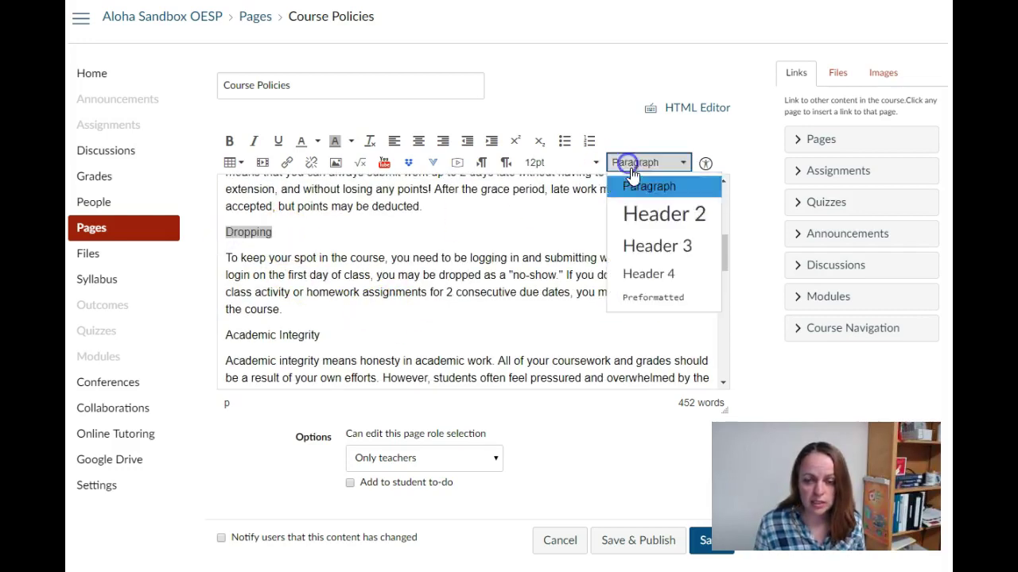
{"action": "left_click", "coordinate": [660, 213]}
{"action": "left_click_drag", "start_coordinate": [322, 349], "coordinate": [213, 355]}
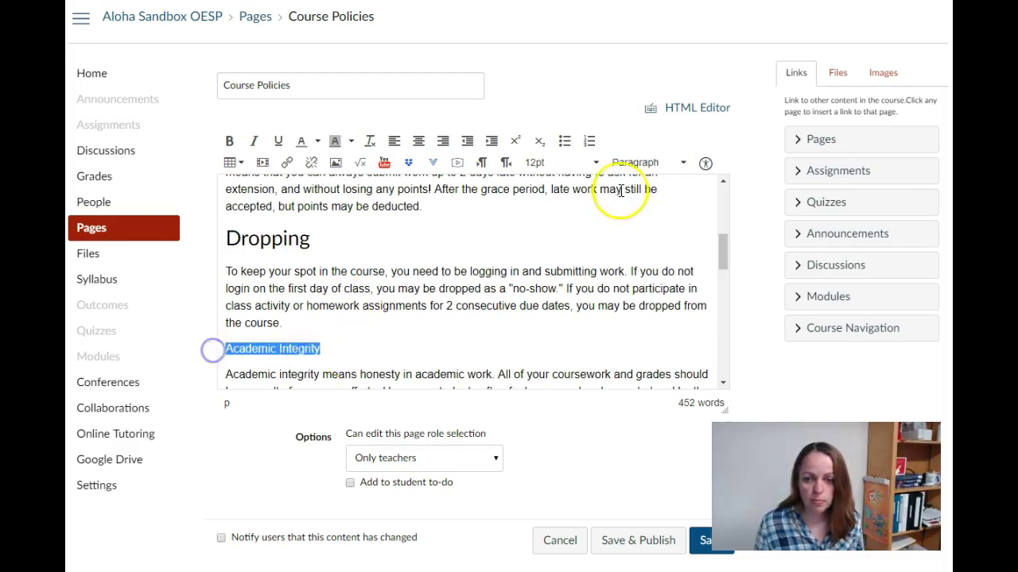
{"action": "left_click", "coordinate": [639, 163]}
Apply Header 2 to the 'Academic Integrity' line.
{"action": "left_click", "coordinate": [641, 225]}
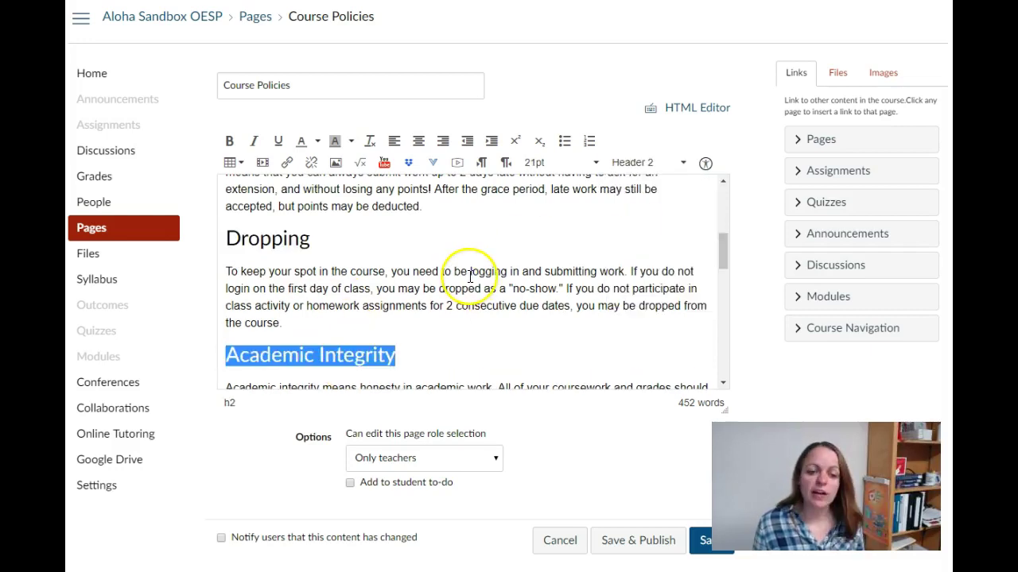
{"action": "scroll", "coordinate": [457, 270], "scroll_direction": "down", "scroll_amount": 1}
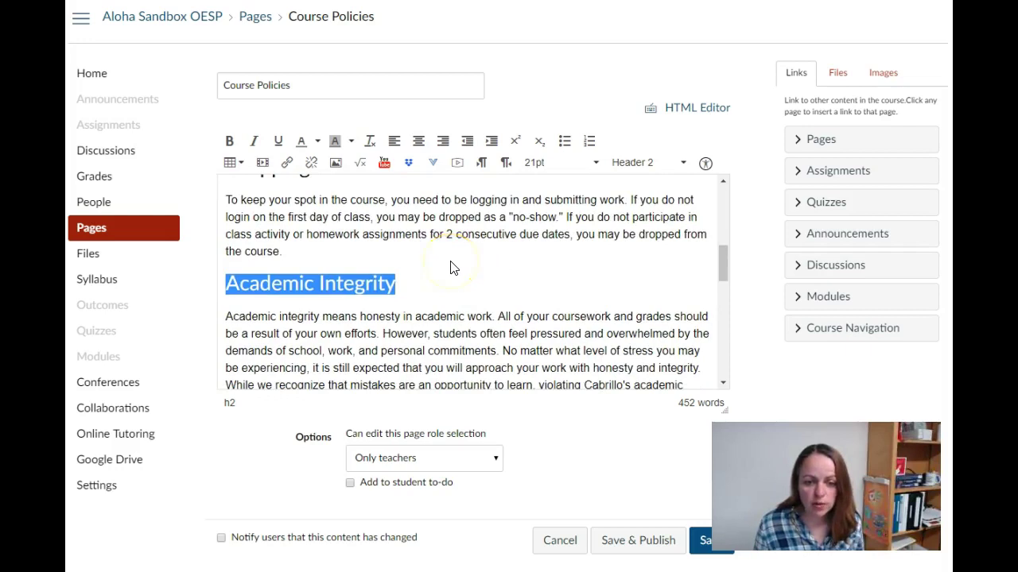
{"action": "scroll", "coordinate": [451, 265], "scroll_direction": "down", "scroll_amount": 1}
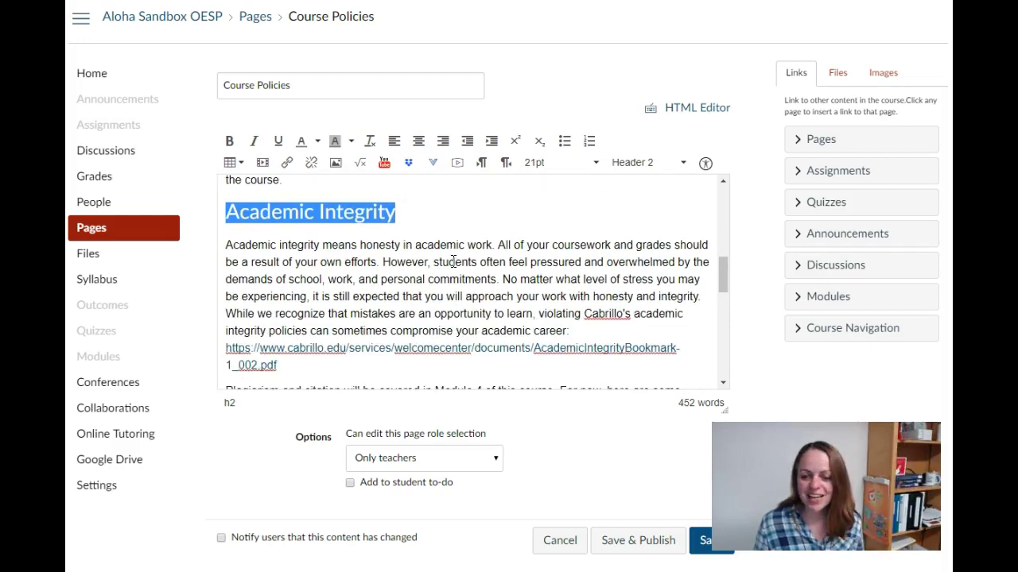
{"action": "scroll", "coordinate": [454, 262], "scroll_direction": "down", "scroll_amount": 1}
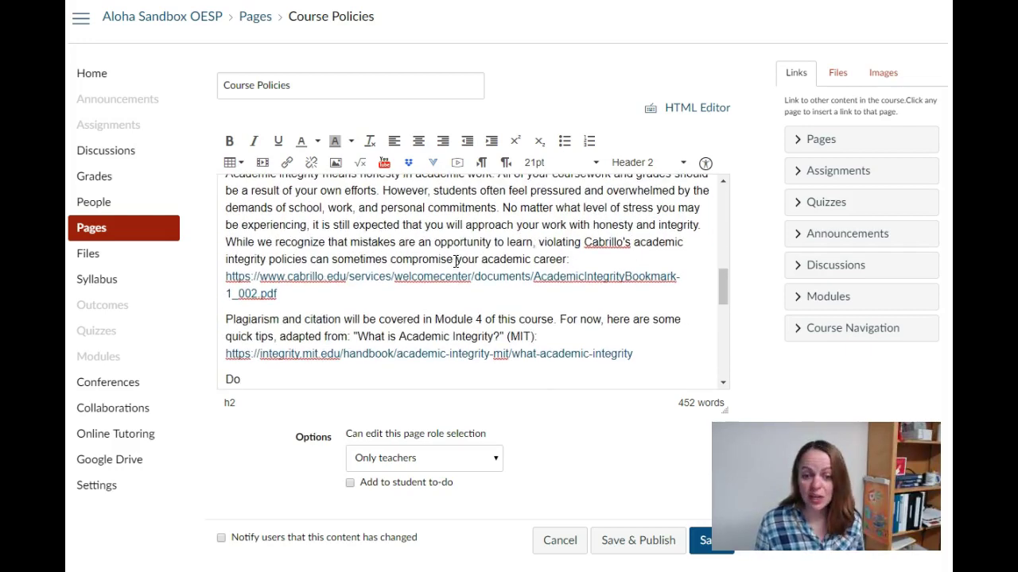
{"action": "scroll", "coordinate": [461, 274], "scroll_direction": "down", "scroll_amount": 2}
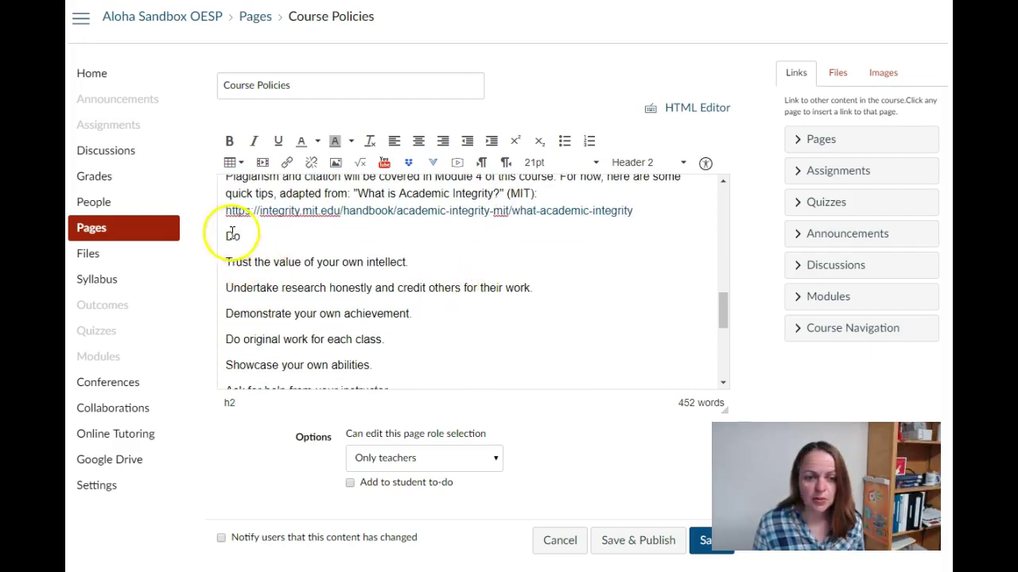
Make the 'Do' and 'Don't' lines Header 3 subheadings.
{"action": "left_click_drag", "start_coordinate": [242, 237], "coordinate": [227, 242]}
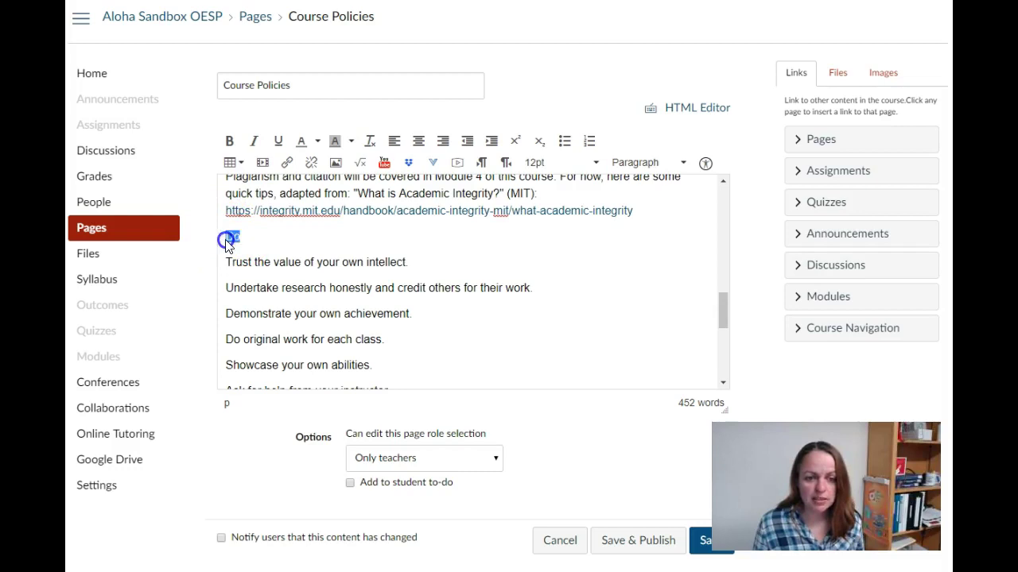
{"action": "left_click", "coordinate": [634, 162]}
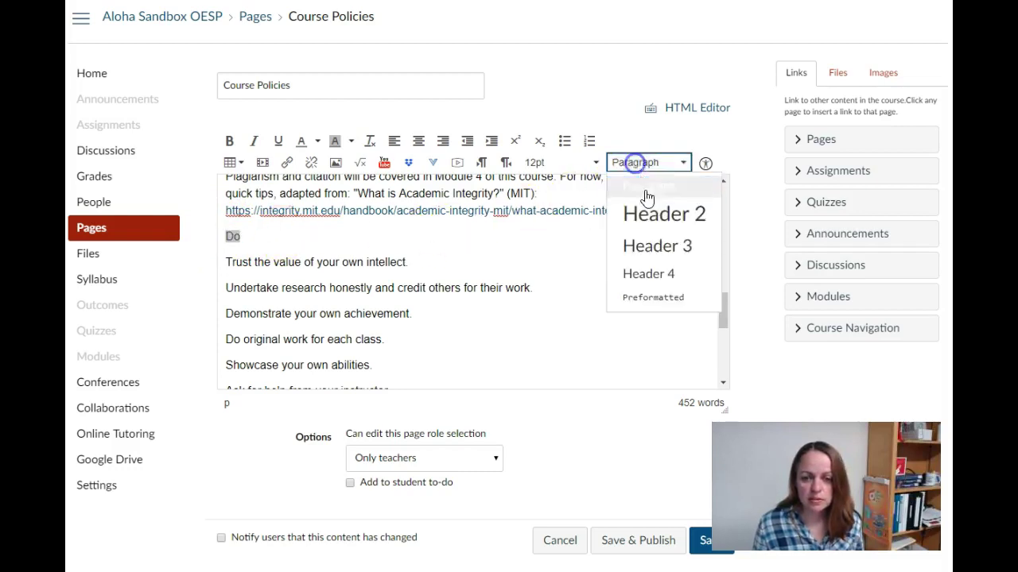
{"action": "left_click", "coordinate": [655, 245]}
{"action": "scroll", "coordinate": [398, 270], "scroll_direction": "down", "scroll_amount": 3}
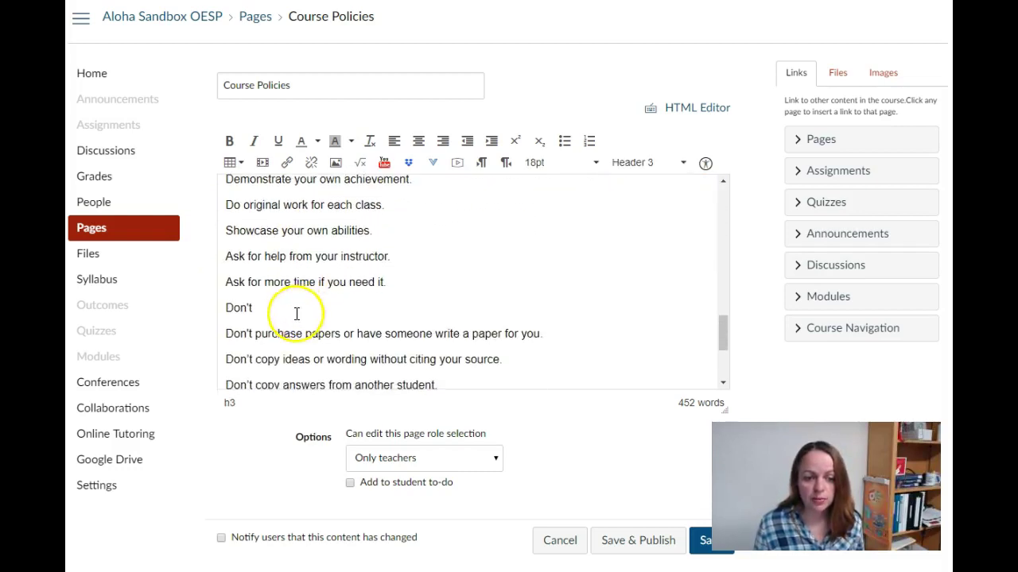
{"action": "left_click_drag", "start_coordinate": [257, 310], "coordinate": [212, 300]}
{"action": "left_click", "coordinate": [625, 163]}
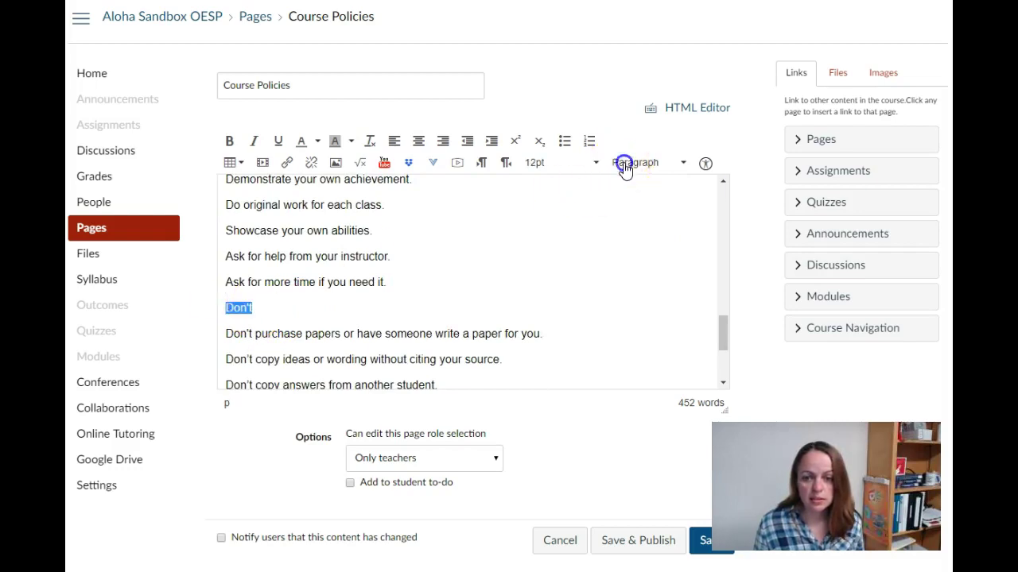
{"action": "left_click", "coordinate": [628, 240]}
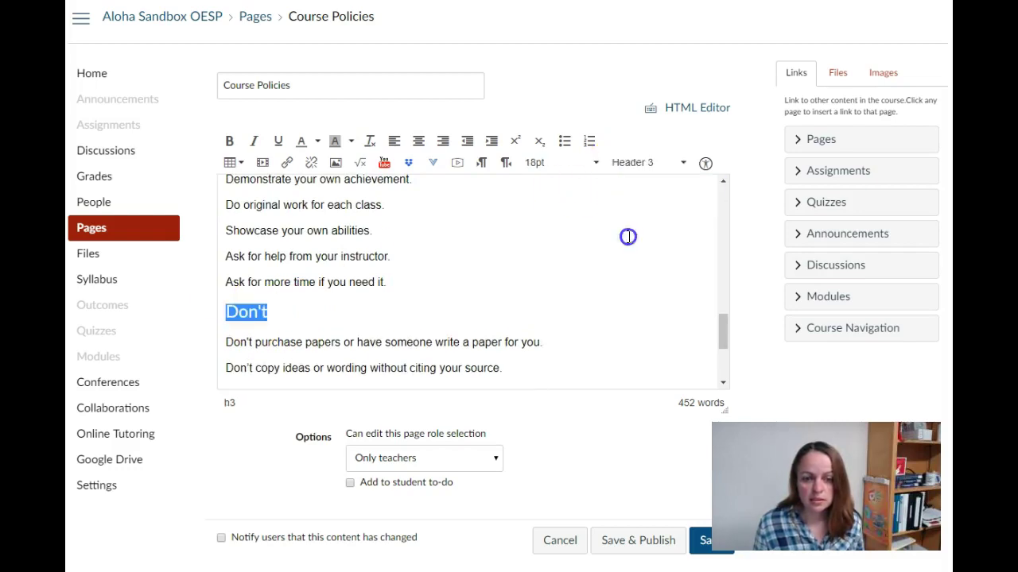
{"action": "left_click", "coordinate": [479, 306]}
{"action": "scroll", "coordinate": [479, 299], "scroll_direction": "up", "scroll_amount": 10}
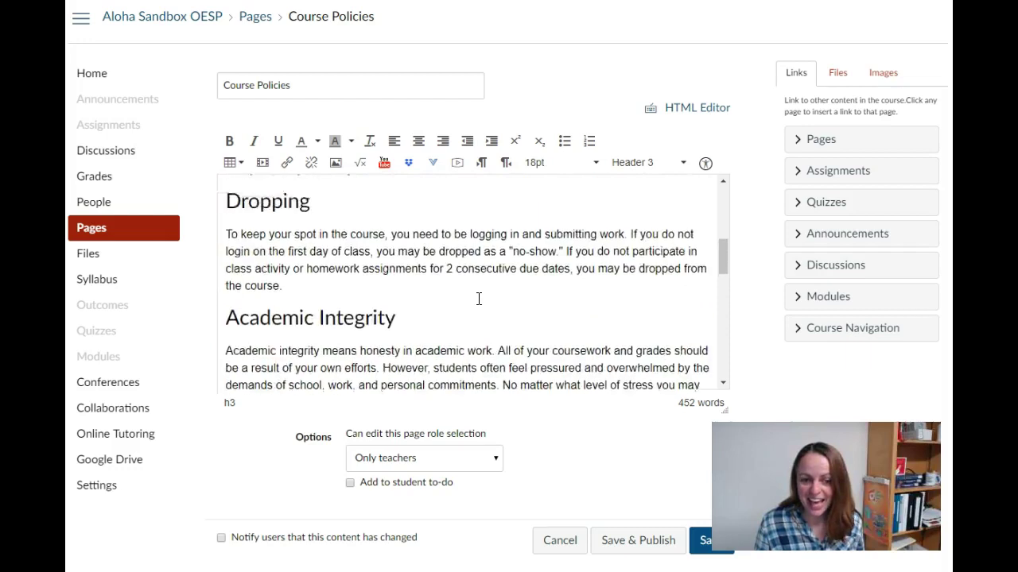
{"action": "scroll", "coordinate": [479, 299], "scroll_direction": "up", "scroll_amount": 5}
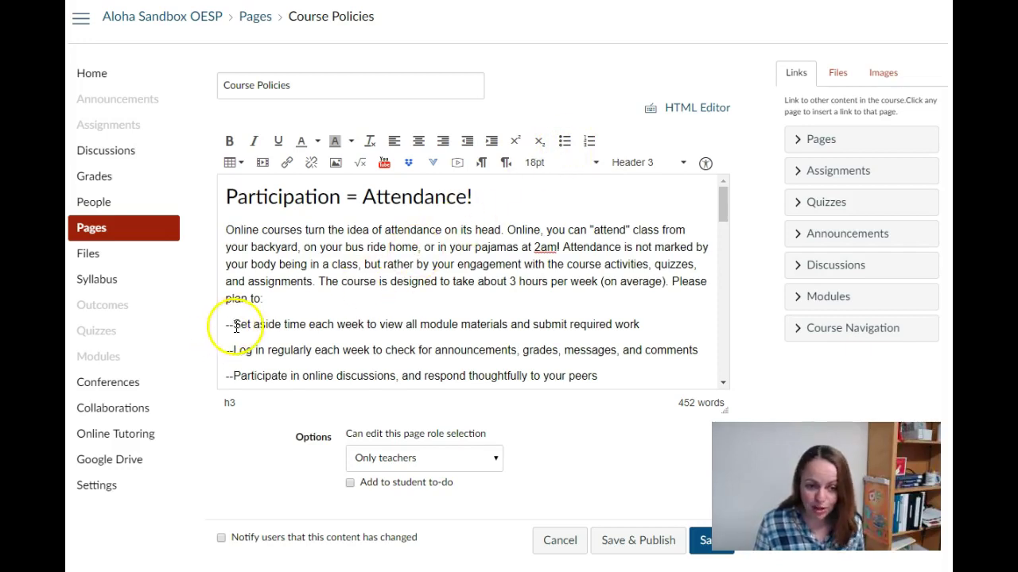
Replace the '--' before 'Set aside time each week' with '1.'.
{"action": "left_click_drag", "start_coordinate": [236, 327], "coordinate": [223, 325]}
{"action": "type", "text": "1."}
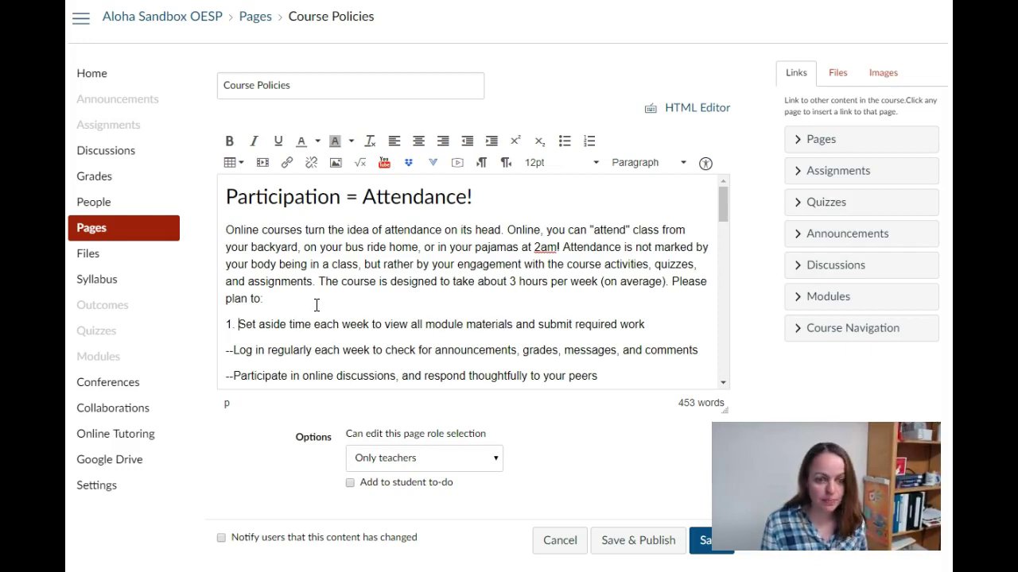
Remove the leading '1.' and dashes and make the three plan-to lines a bulleted list.
{"action": "key", "text": "BackSpace"}
{"action": "key", "text": "BackSpace"}
{"action": "key", "text": "BackSpace"}
{"action": "scroll", "coordinate": [347, 295], "scroll_direction": "down", "scroll_amount": 1}
{"action": "left_click", "coordinate": [249, 255]}
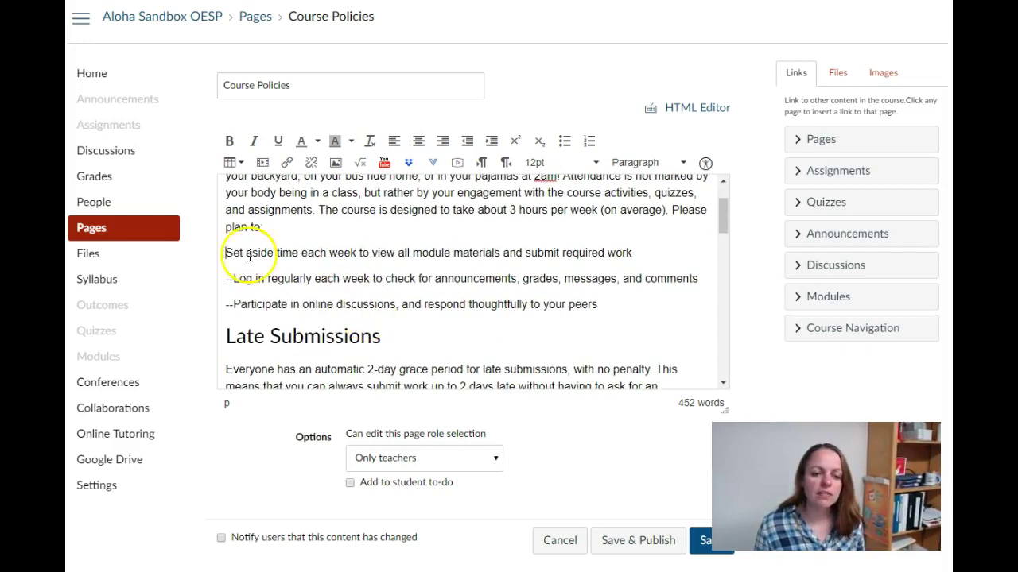
{"action": "left_click", "coordinate": [234, 278]}
{"action": "key", "text": "BackSpace"}
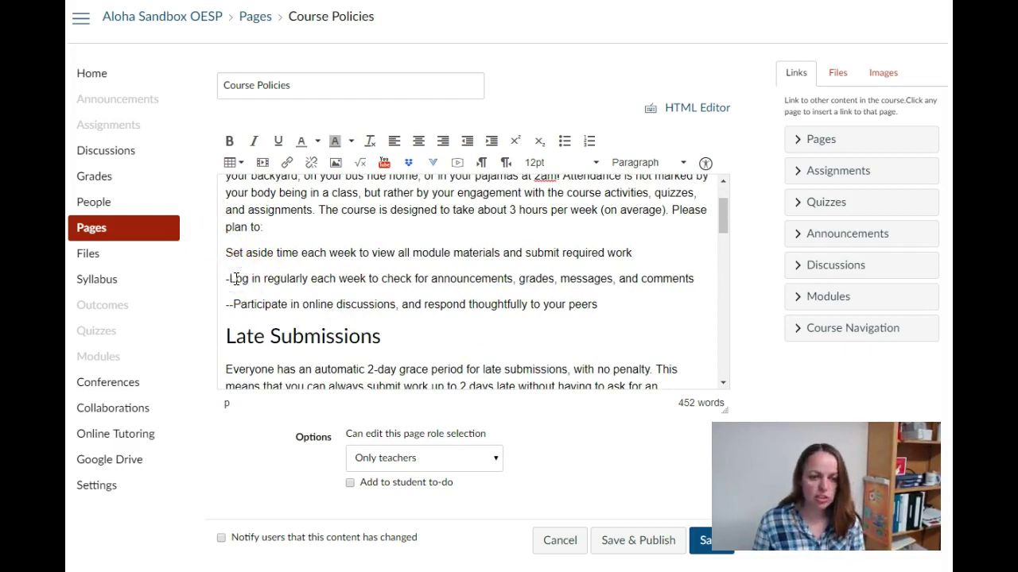
{"action": "key", "text": "BackSpace"}
{"action": "left_click", "coordinate": [233, 303]}
{"action": "key", "text": "BackSpace"}
{"action": "key", "text": "BackSpace"}
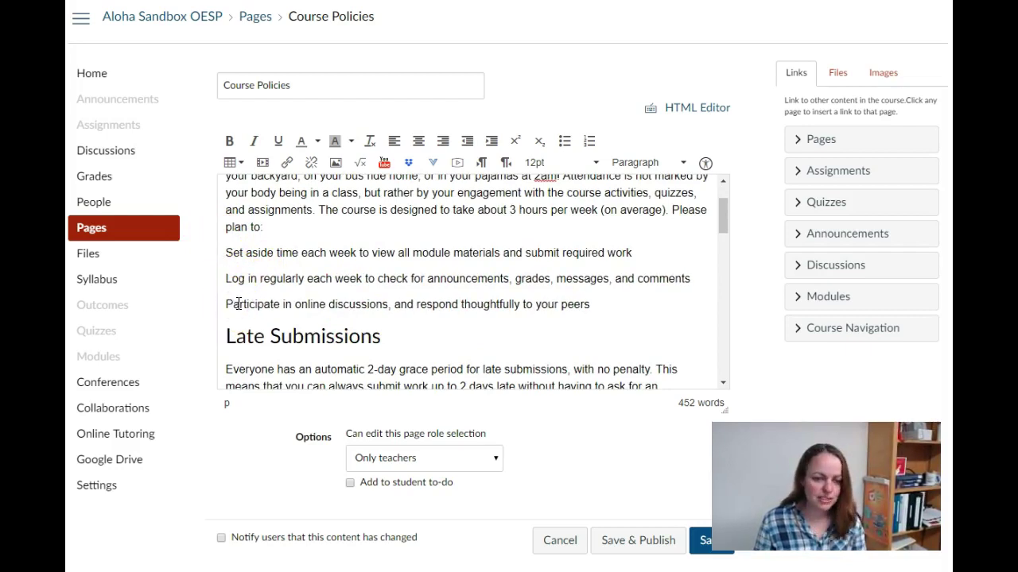
{"action": "left_click_drag", "start_coordinate": [596, 305], "coordinate": [223, 256]}
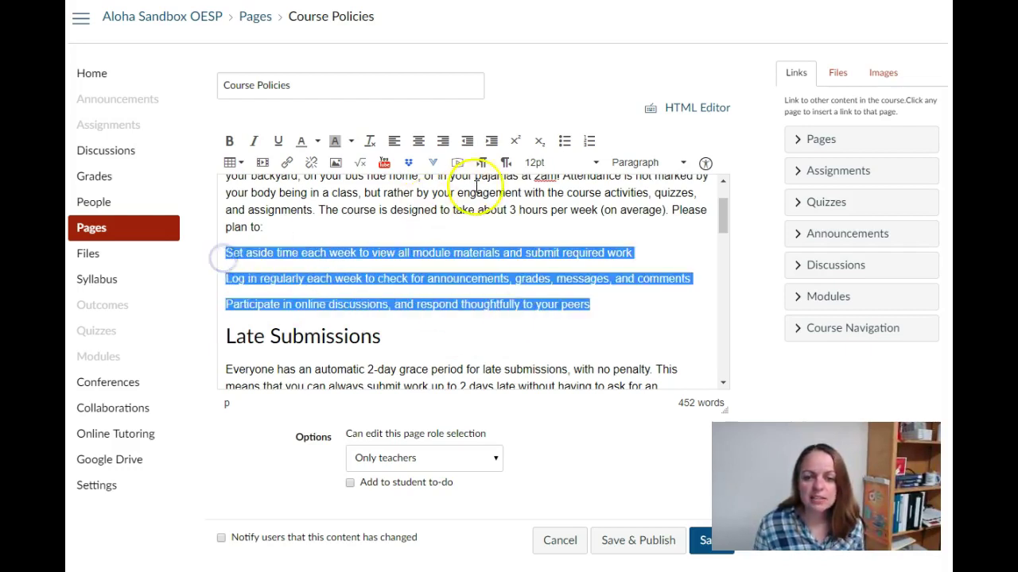
{"action": "left_click", "coordinate": [562, 141]}
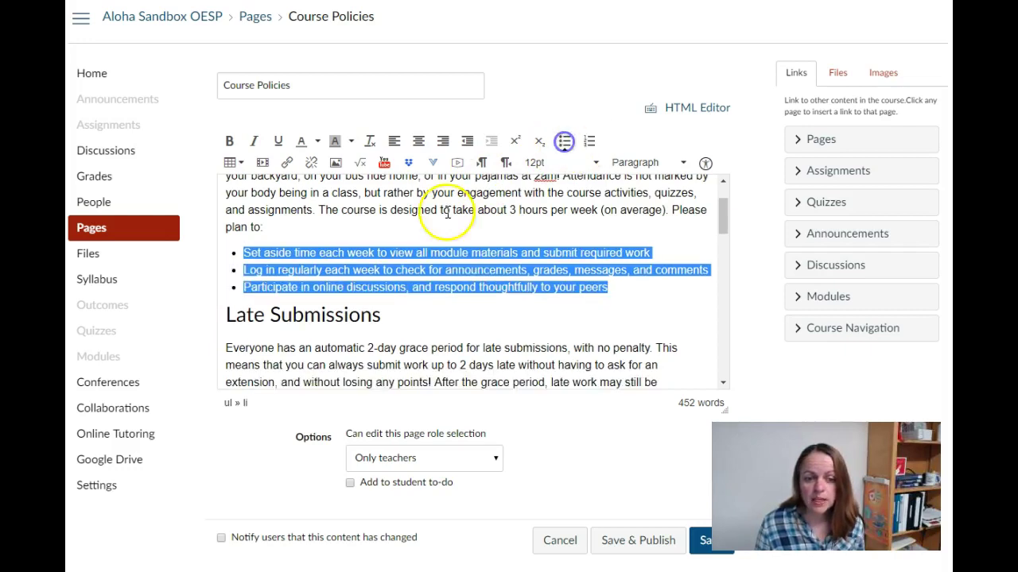
Turn the Do tips and the Don't tips into bulleted lists.
{"action": "scroll", "coordinate": [409, 231], "scroll_direction": "down", "scroll_amount": 5}
{"action": "scroll", "coordinate": [398, 249], "scroll_direction": "down", "scroll_amount": 10}
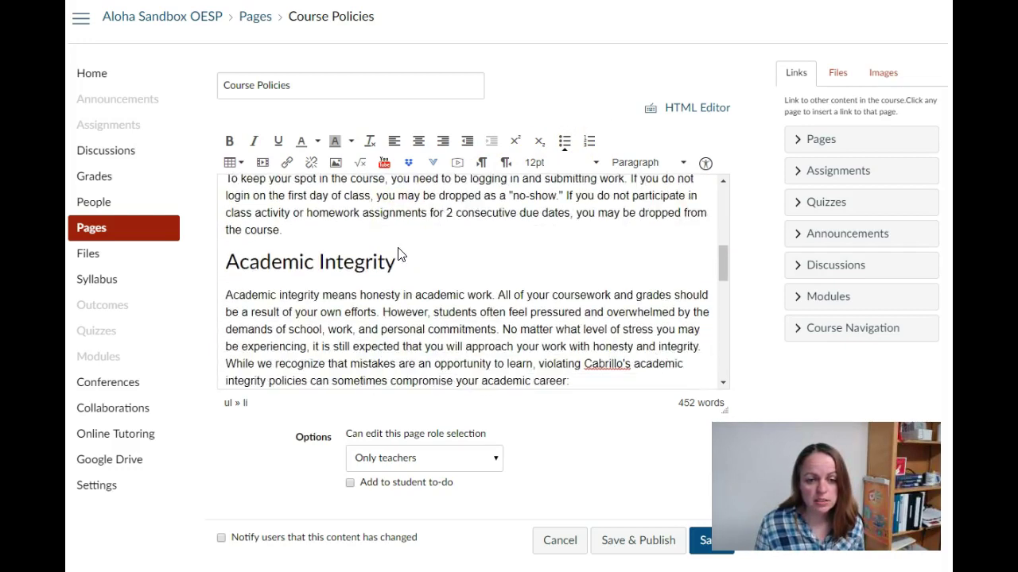
{"action": "scroll", "coordinate": [399, 249], "scroll_direction": "down", "scroll_amount": 1}
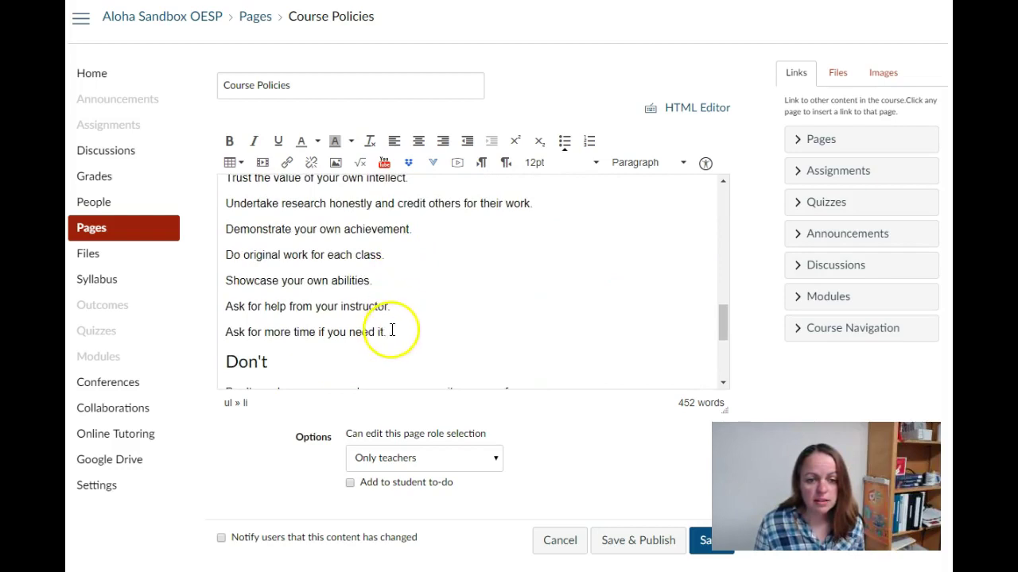
{"action": "left_click_drag", "start_coordinate": [377, 325], "coordinate": [232, 318]}
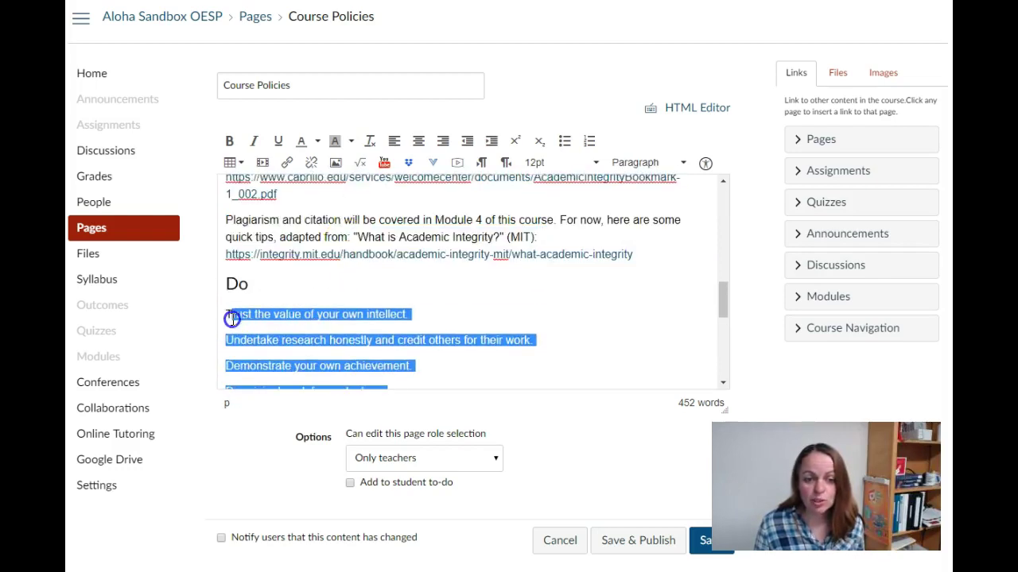
{"action": "left_click", "coordinate": [564, 140]}
{"action": "scroll", "coordinate": [480, 296], "scroll_direction": "down", "scroll_amount": 5}
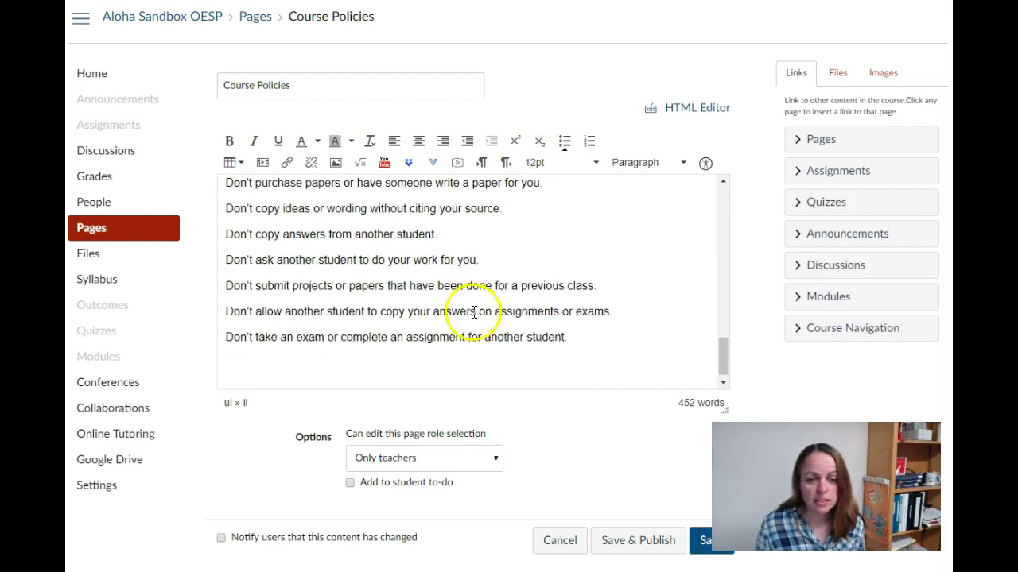
{"action": "left_click_drag", "start_coordinate": [569, 337], "coordinate": [227, 220]}
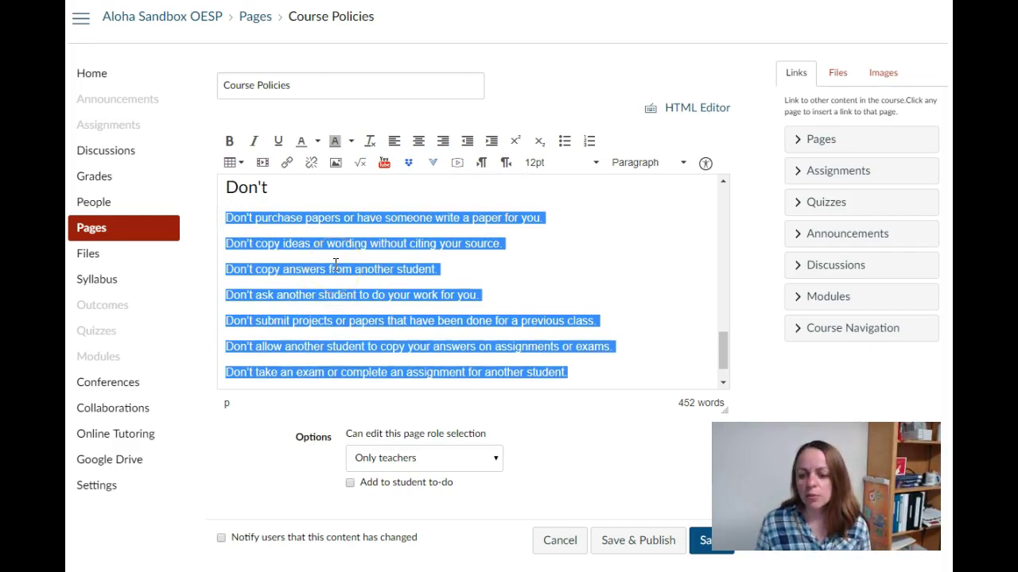
{"action": "left_click", "coordinate": [564, 148]}
{"action": "scroll", "coordinate": [445, 334], "scroll_direction": "up", "scroll_amount": 1}
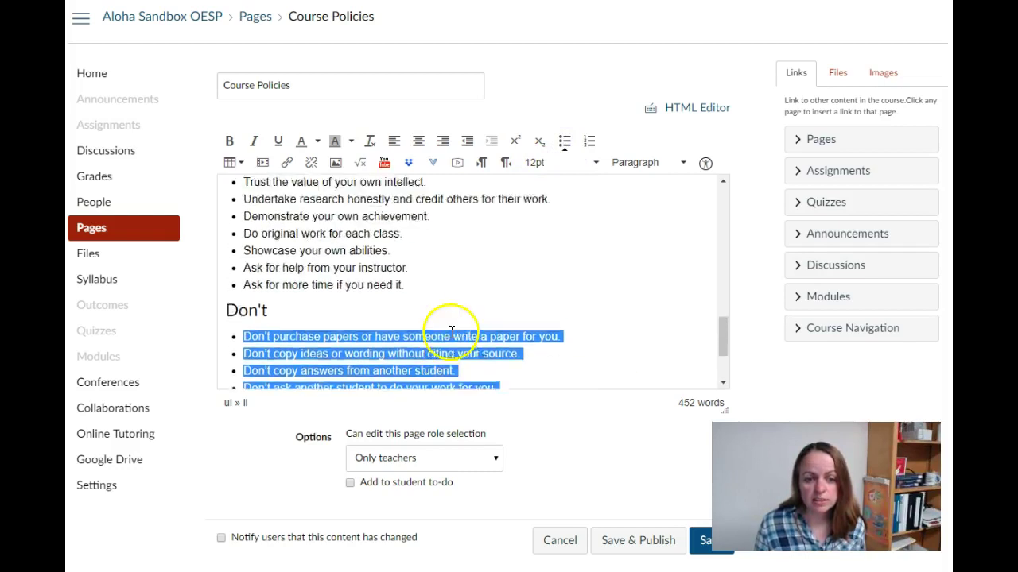
{"action": "left_click", "coordinate": [451, 329]}
{"action": "scroll", "coordinate": [451, 330], "scroll_direction": "up", "scroll_amount": 6}
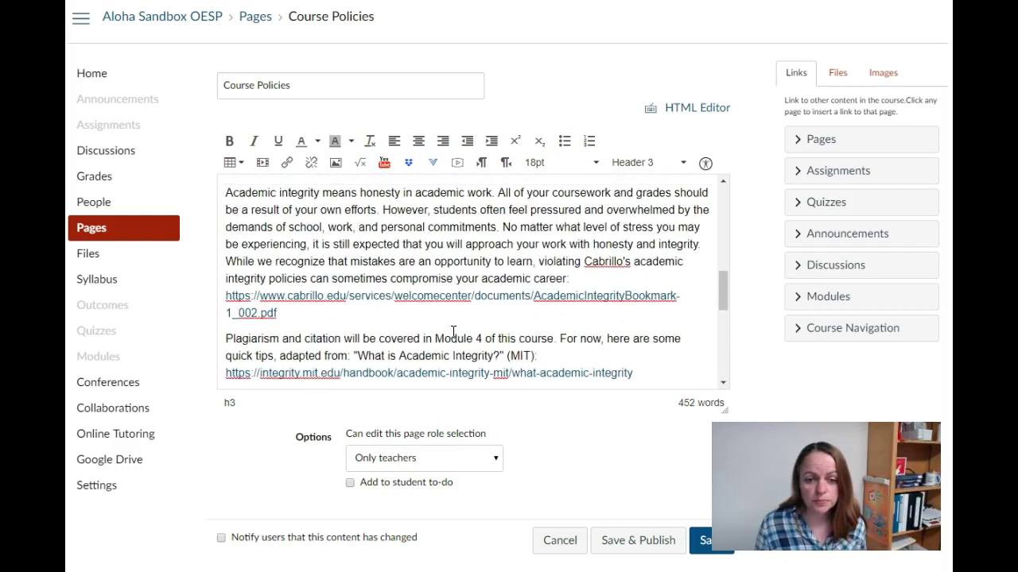
{"action": "scroll", "coordinate": [453, 331], "scroll_direction": "up", "scroll_amount": 5}
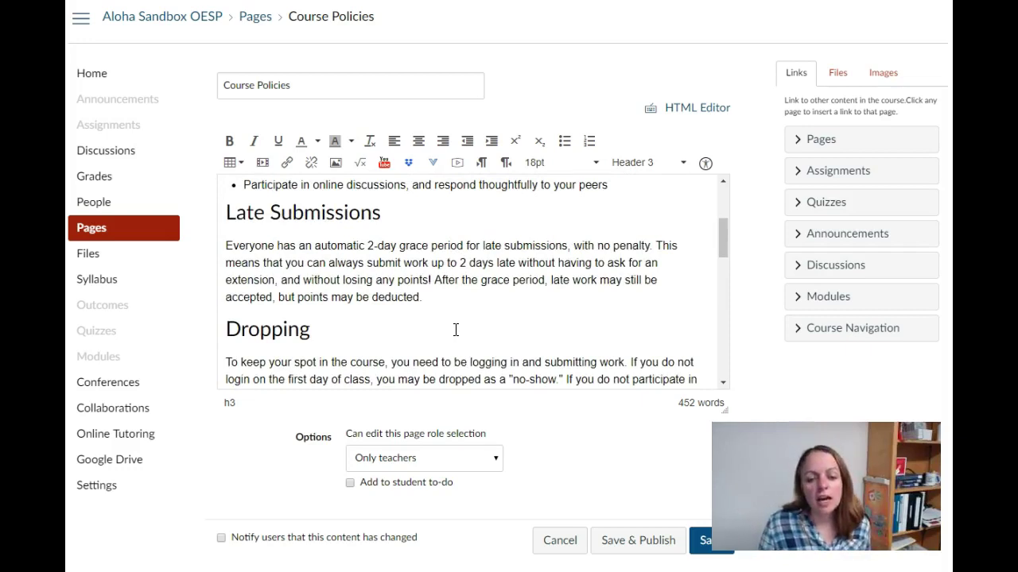
{"action": "scroll", "coordinate": [455, 330], "scroll_direction": "down", "scroll_amount": 1}
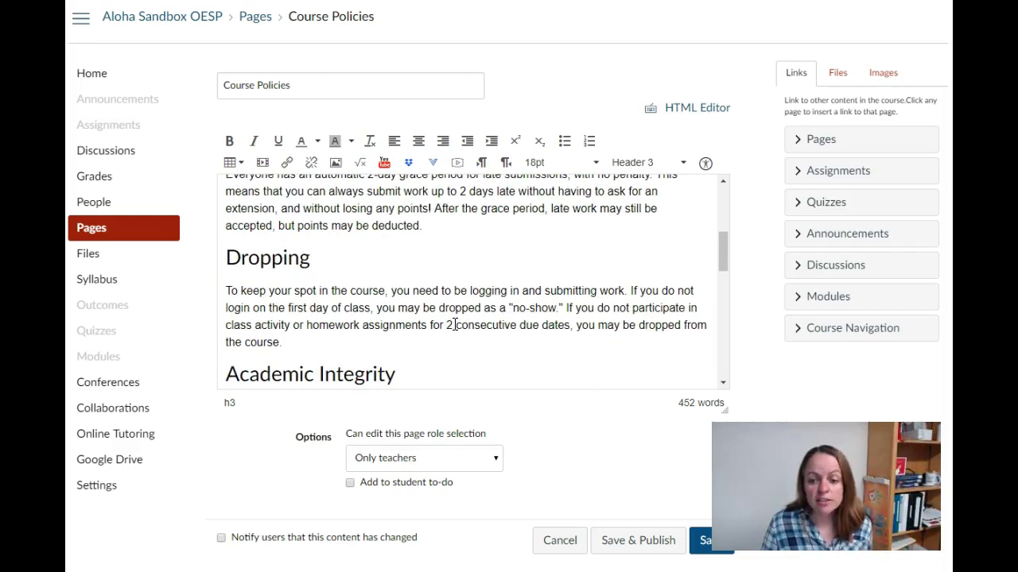
{"action": "scroll", "coordinate": [455, 325], "scroll_direction": "down", "scroll_amount": 3}
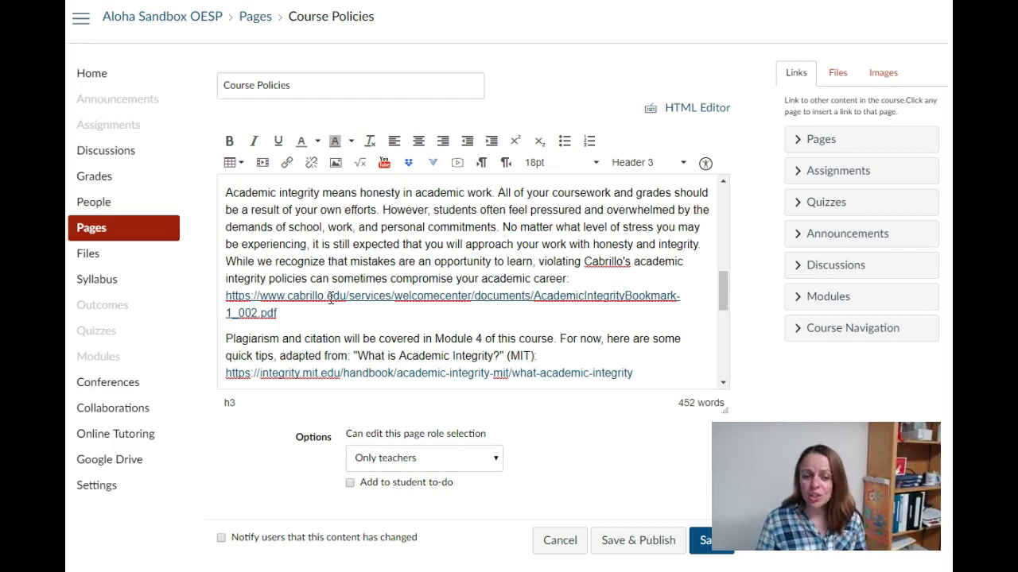
{"action": "left_click", "coordinate": [286, 313]}
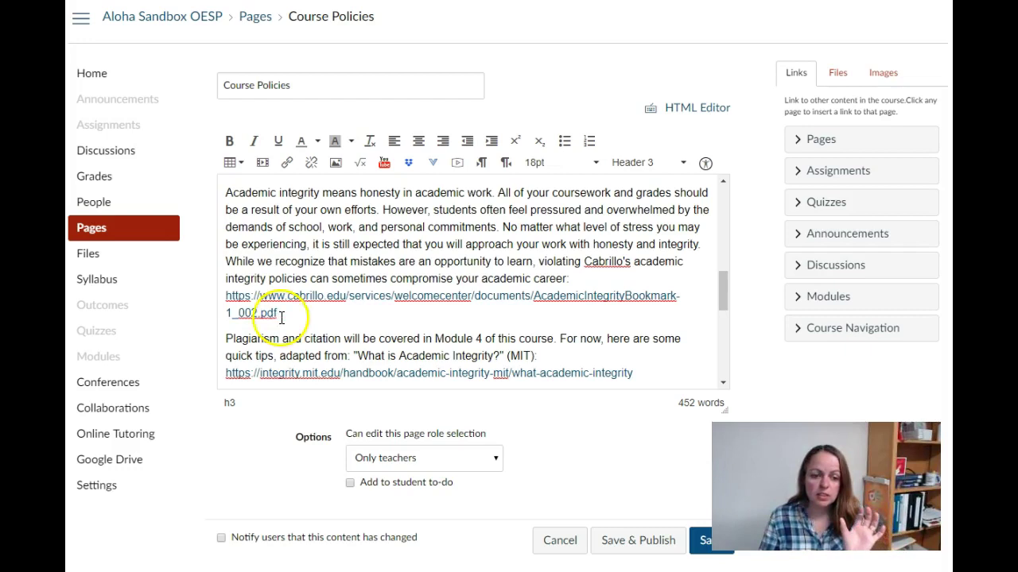
Replace the bare Cabrillo URL with a new-window link on 'Cabrillo's academic integrity policies'.
{"action": "left_click_drag", "start_coordinate": [276, 313], "coordinate": [222, 302]}
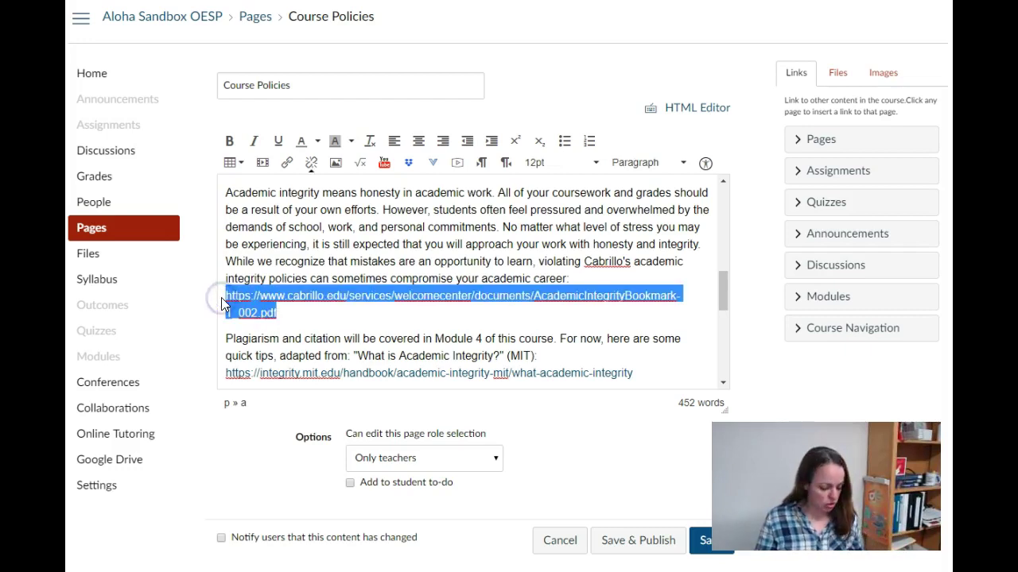
{"action": "key", "text": "BackSpace"}
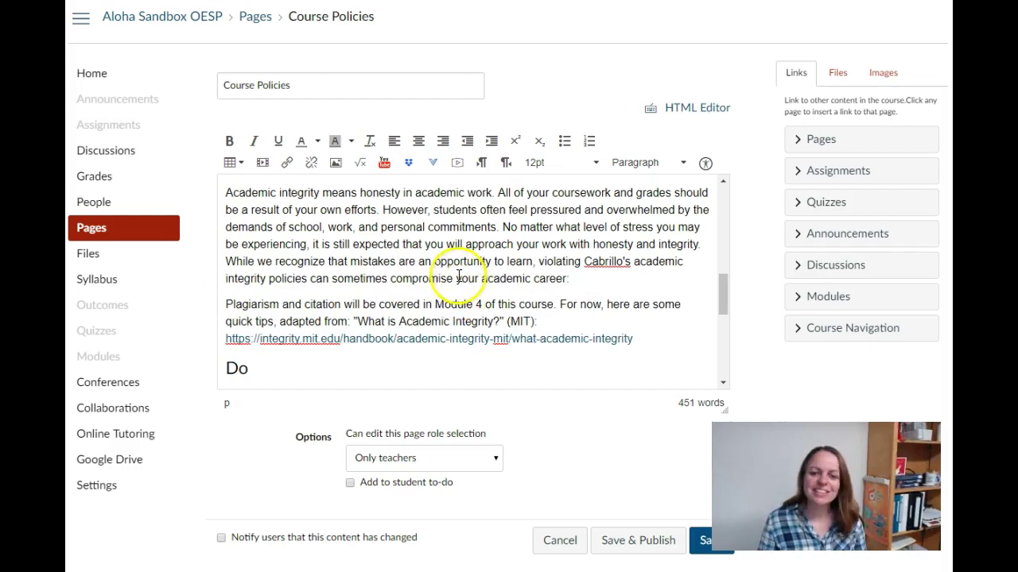
{"action": "left_click_drag", "start_coordinate": [586, 262], "coordinate": [306, 279]}
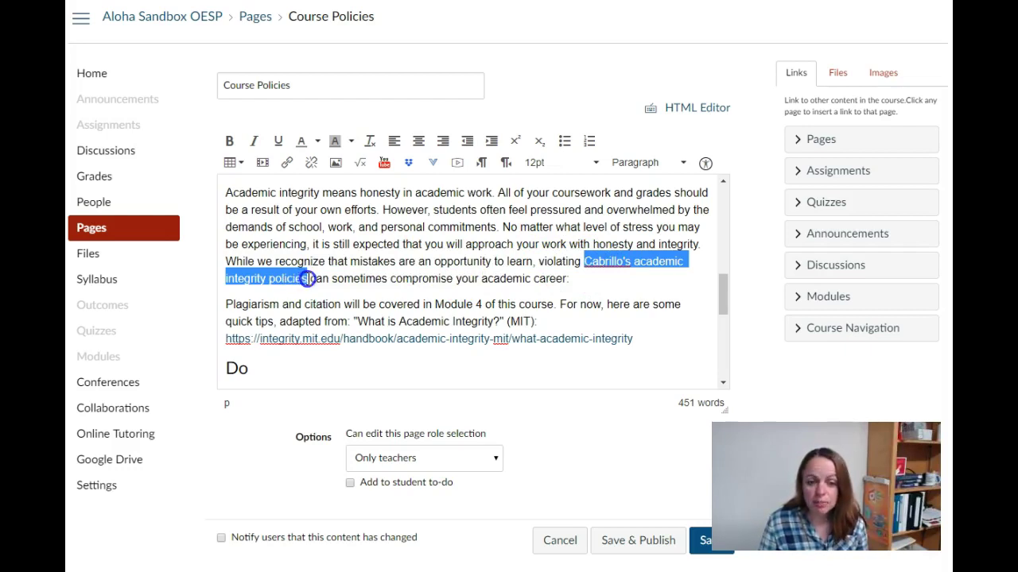
{"action": "left_click_drag", "start_coordinate": [308, 279], "coordinate": [307, 278]}
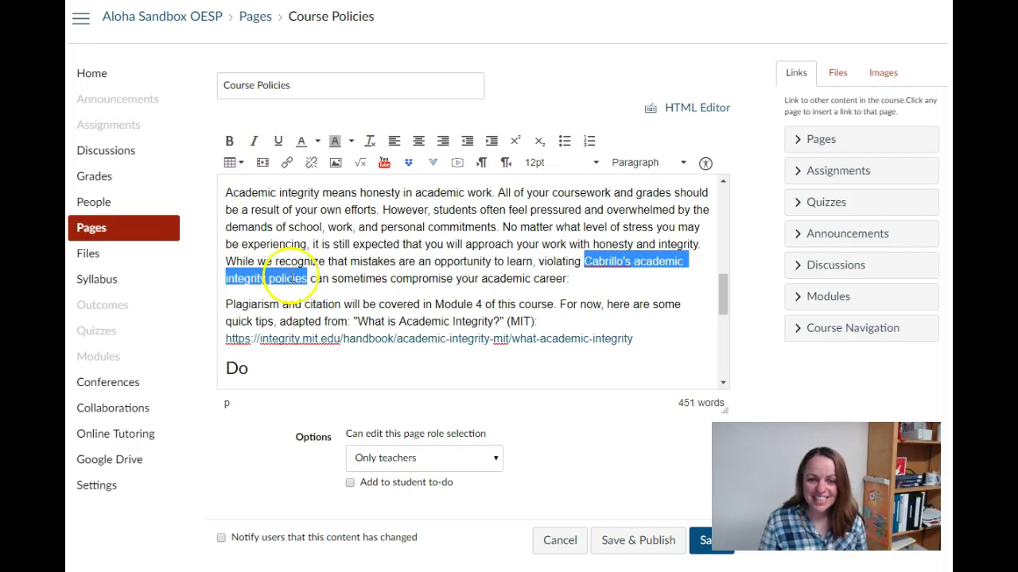
{"action": "left_click", "coordinate": [288, 167]}
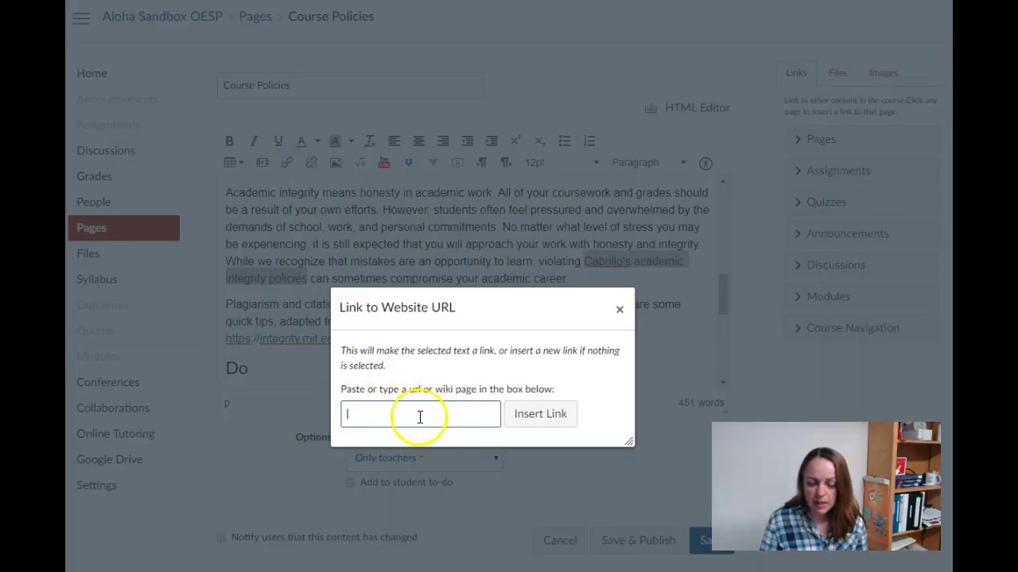
{"action": "left_click", "coordinate": [619, 310]}
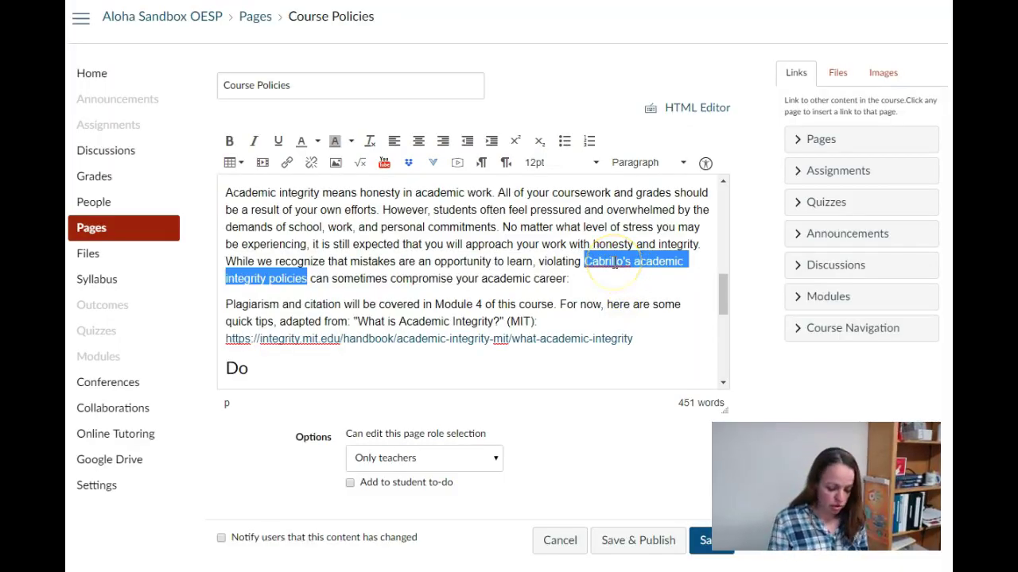
{"action": "key", "text": "ctrl+k"}
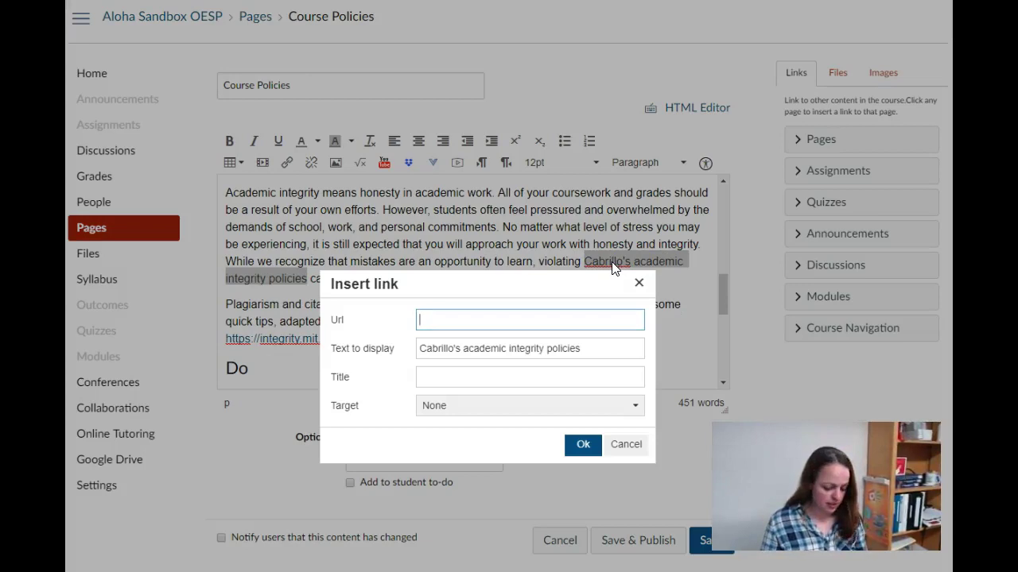
{"action": "key", "text": "ctrl+v"}
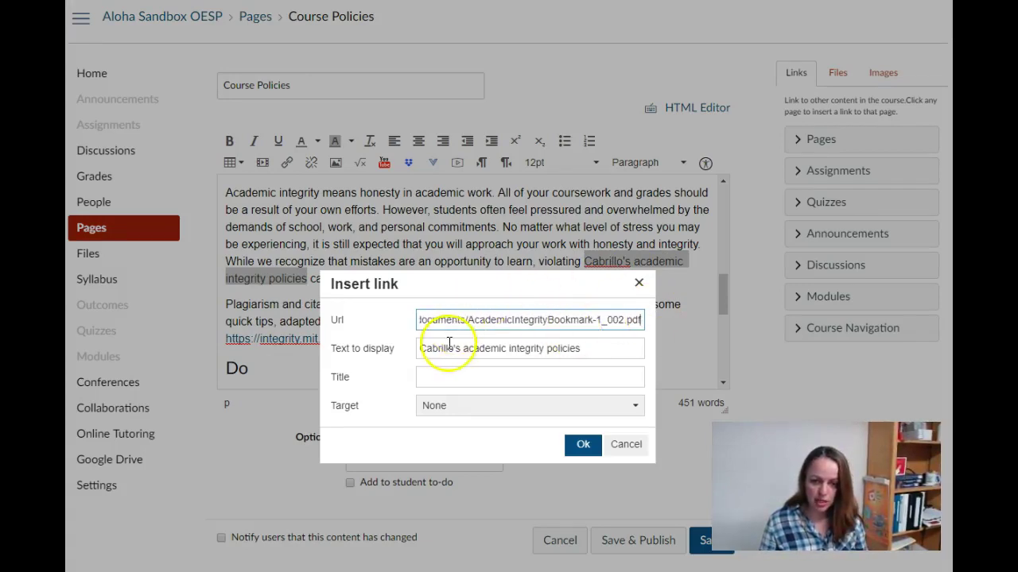
{"action": "left_click", "coordinate": [467, 411]}
{"action": "left_click", "coordinate": [467, 448]}
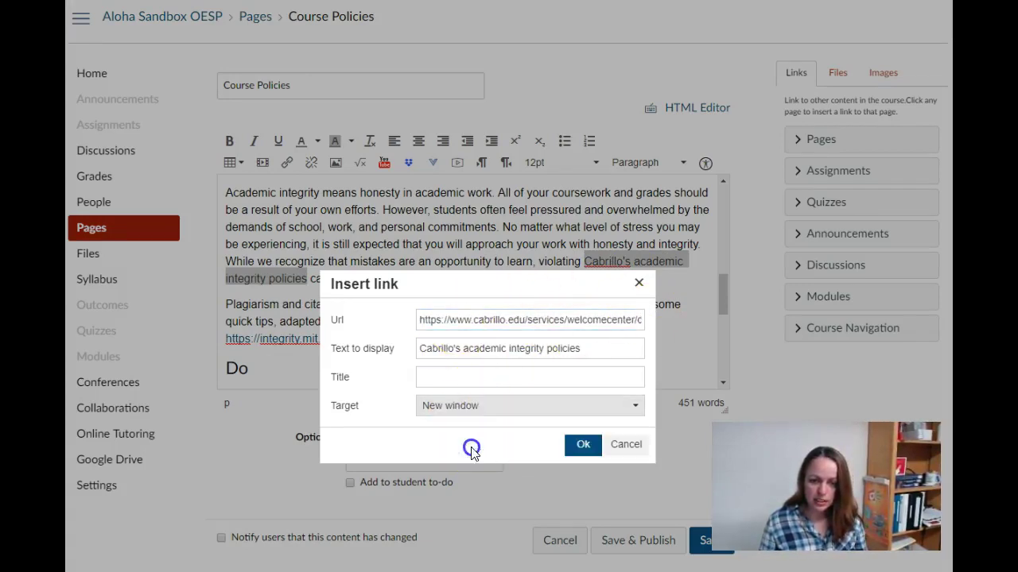
{"action": "left_click", "coordinate": [584, 445]}
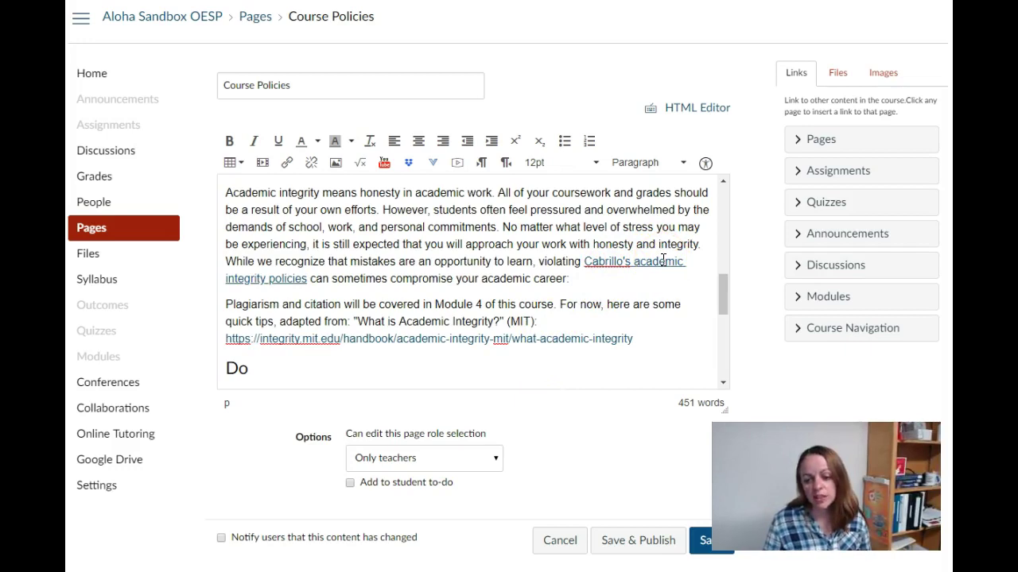
Replace the bare MIT URL with a new-window link on 'What is Academic Integrity?'.
{"action": "left_click", "coordinate": [542, 314]}
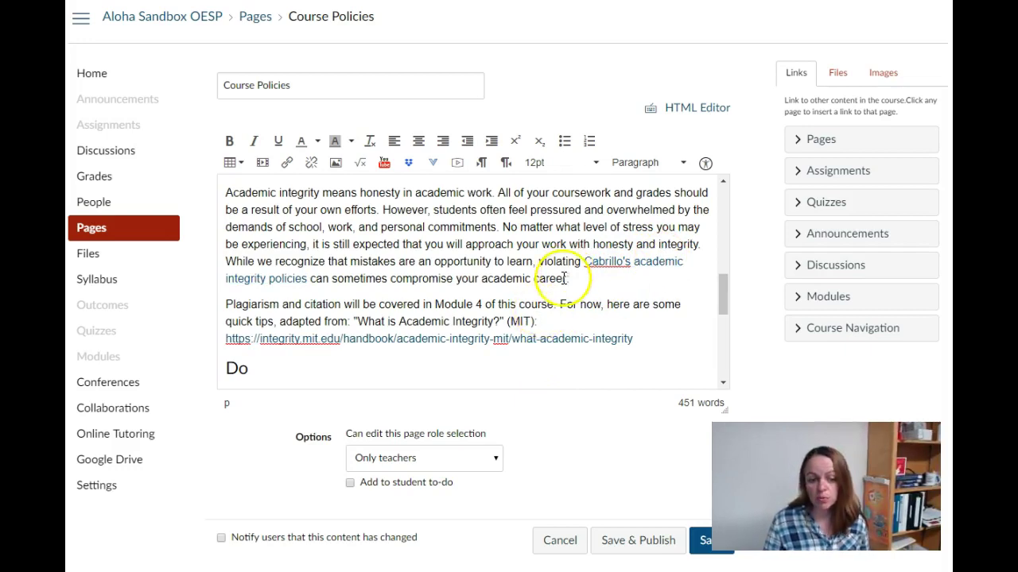
{"action": "left_click_drag", "start_coordinate": [636, 338], "coordinate": [225, 348]}
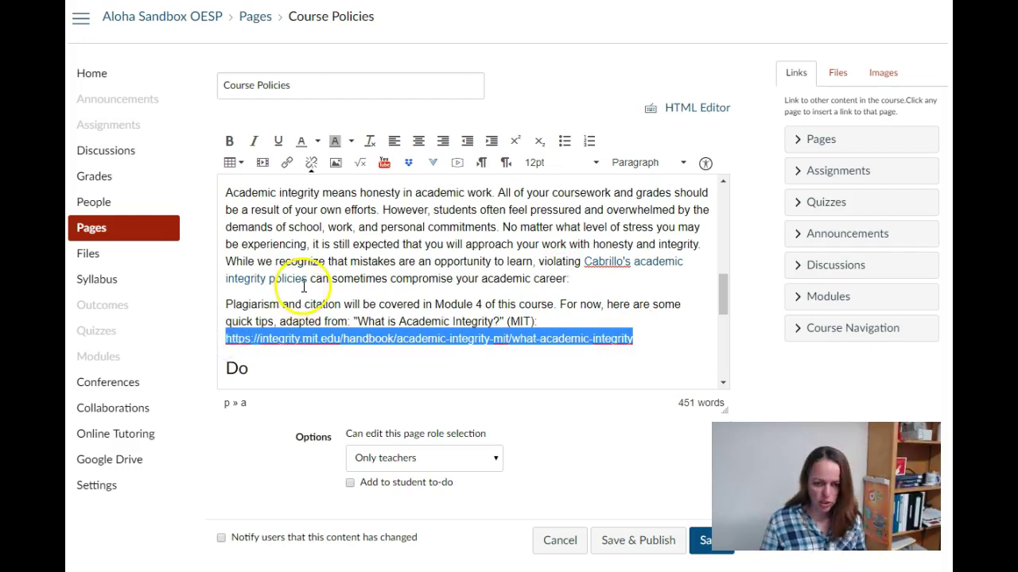
{"action": "key", "text": "BackSpace"}
{"action": "left_click_drag", "start_coordinate": [359, 321], "coordinate": [498, 322]}
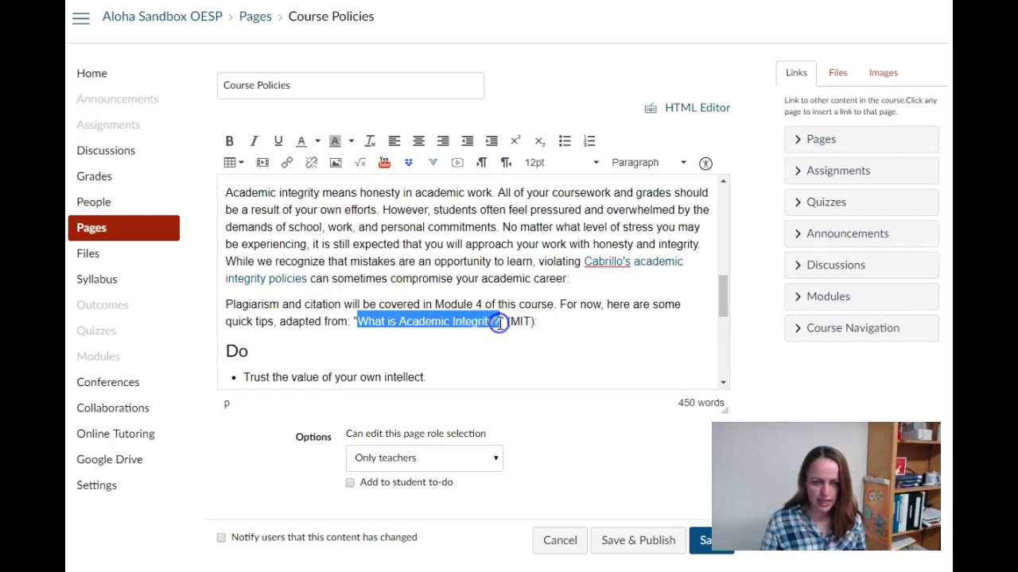
{"action": "key", "text": "ctrl+k"}
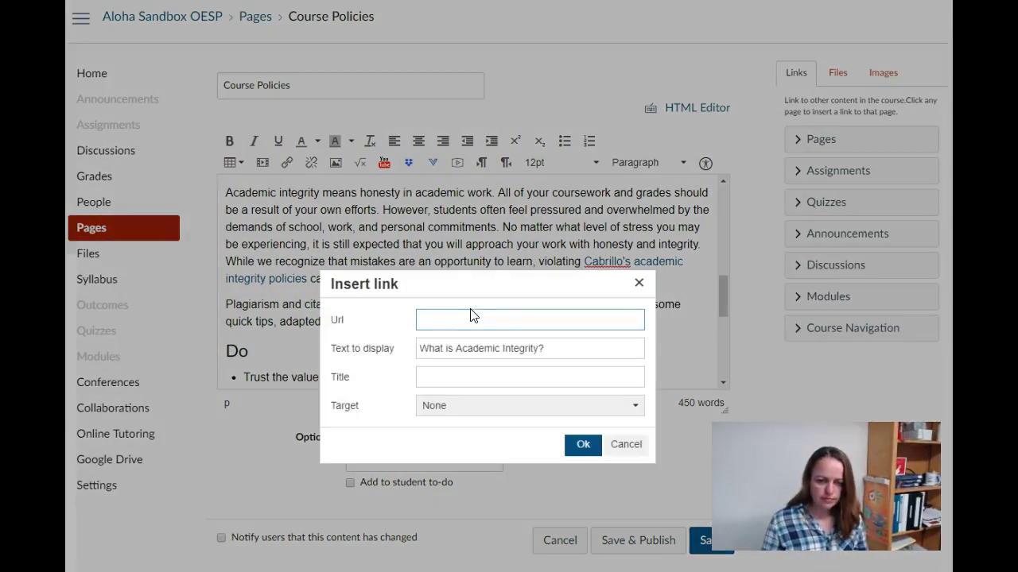
{"action": "key", "text": "ctrl+v"}
{"action": "left_click", "coordinate": [572, 406]}
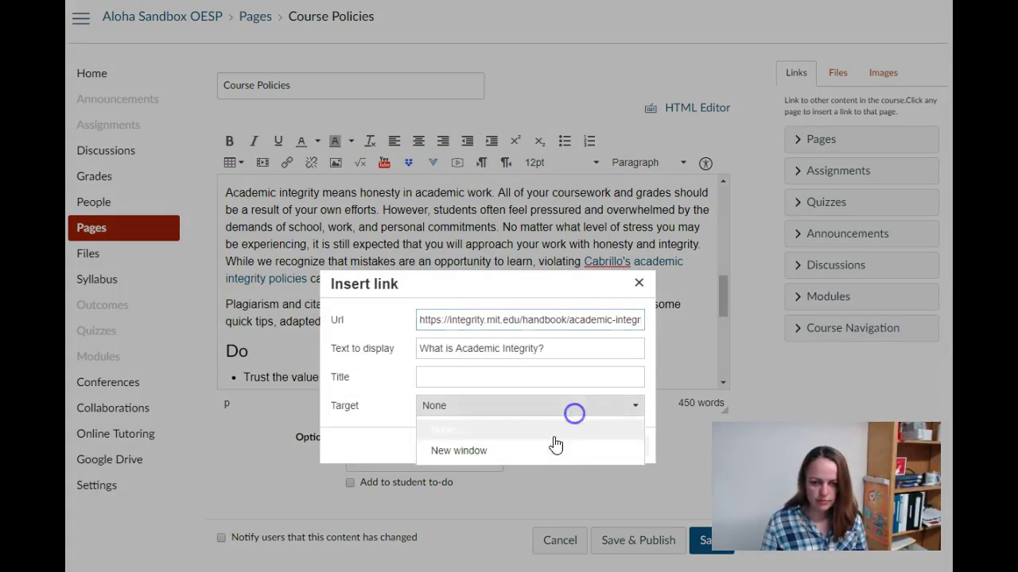
{"action": "left_click", "coordinate": [547, 447]}
{"action": "left_click", "coordinate": [579, 444]}
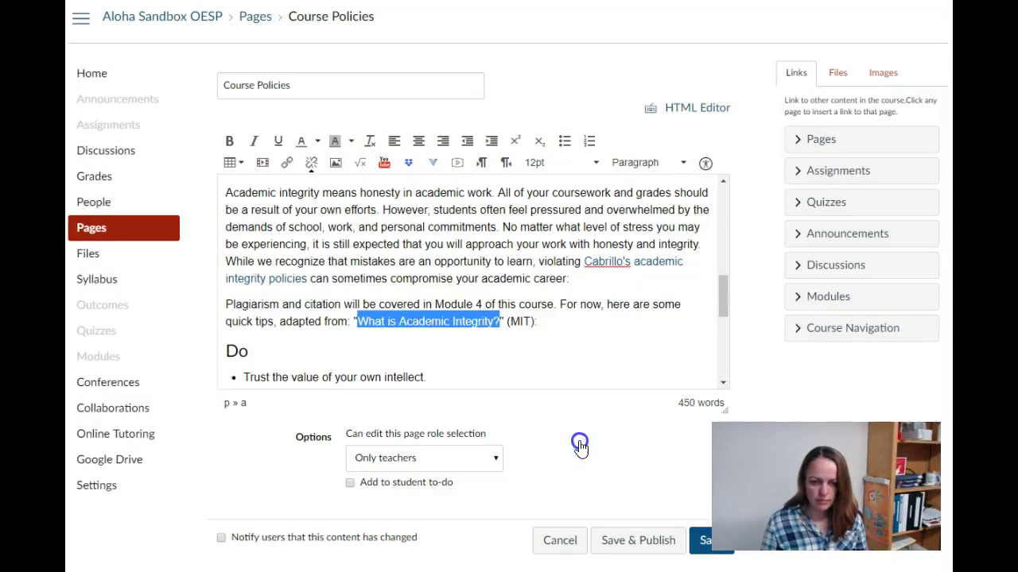
{"action": "left_click", "coordinate": [550, 338]}
Save the Course Policies page and scroll through the saved view to review it.
{"action": "scroll", "coordinate": [549, 339], "scroll_direction": "up", "scroll_amount": 10}
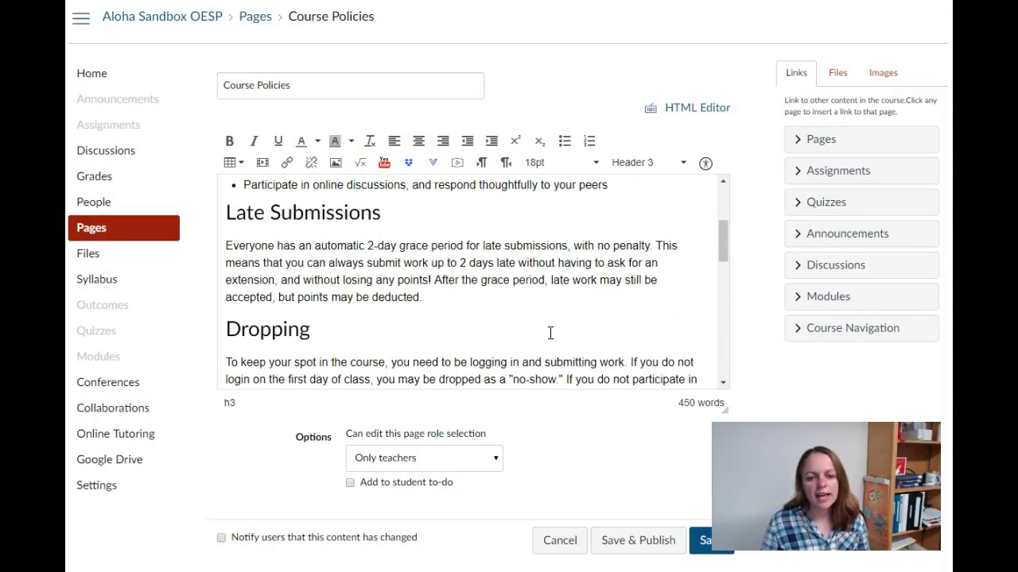
{"action": "scroll", "coordinate": [551, 334], "scroll_direction": "down", "scroll_amount": 2}
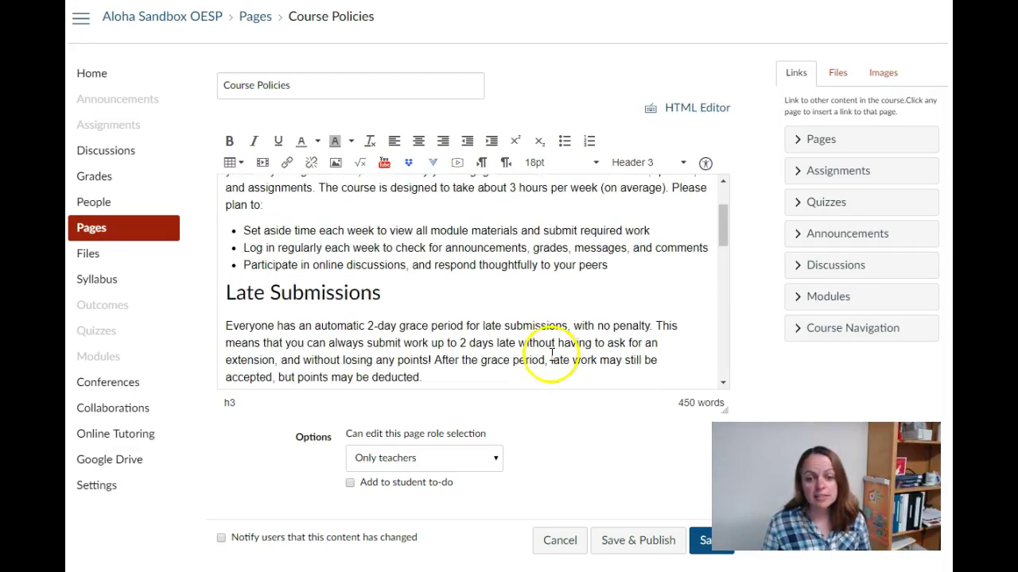
{"action": "left_click", "coordinate": [700, 542]}
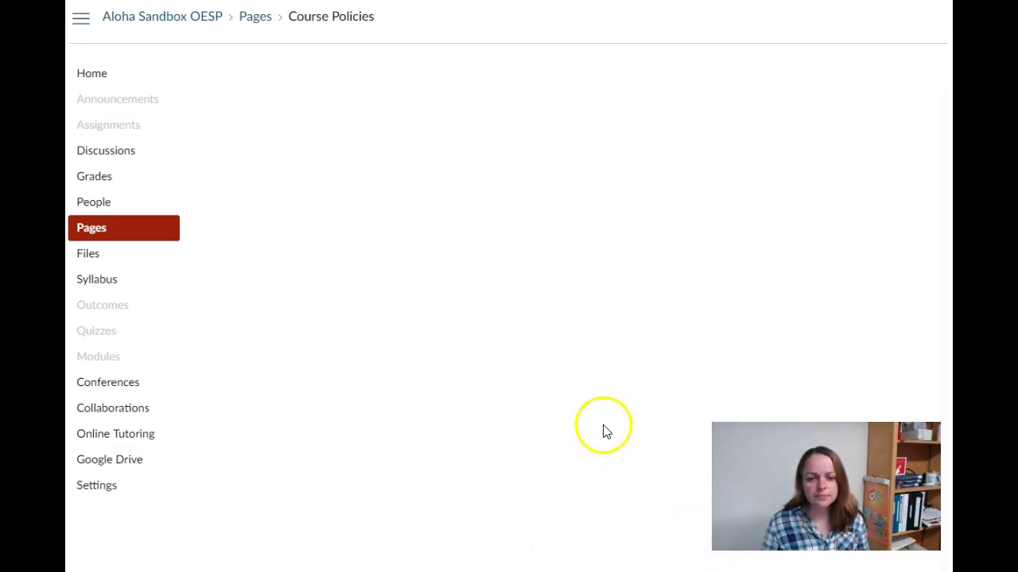
{"action": "scroll", "coordinate": [586, 254], "scroll_direction": "down", "scroll_amount": 1}
{"action": "scroll", "coordinate": [586, 269], "scroll_direction": "down", "scroll_amount": 5}
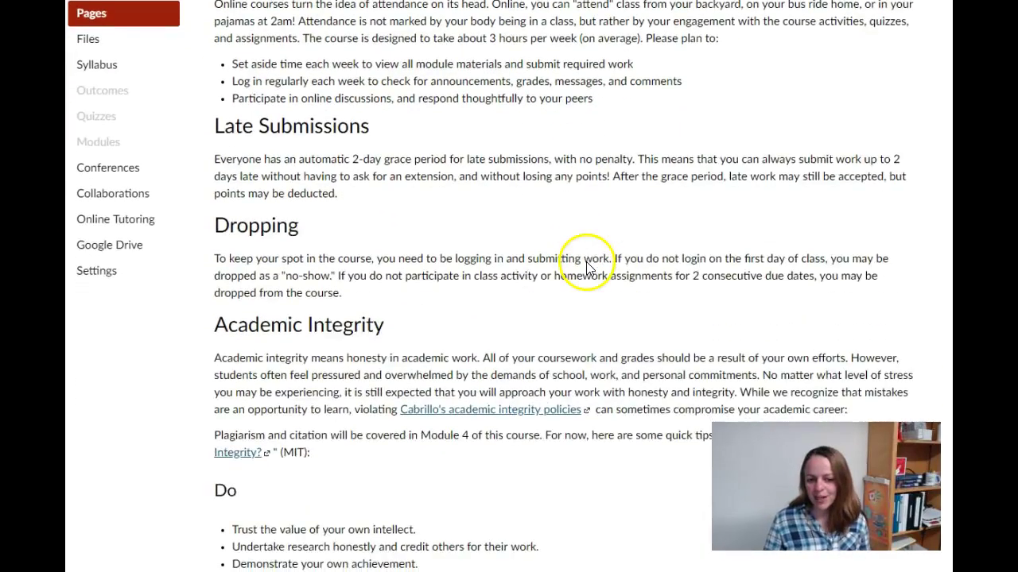
{"action": "scroll", "coordinate": [586, 269], "scroll_direction": "up", "scroll_amount": 6}
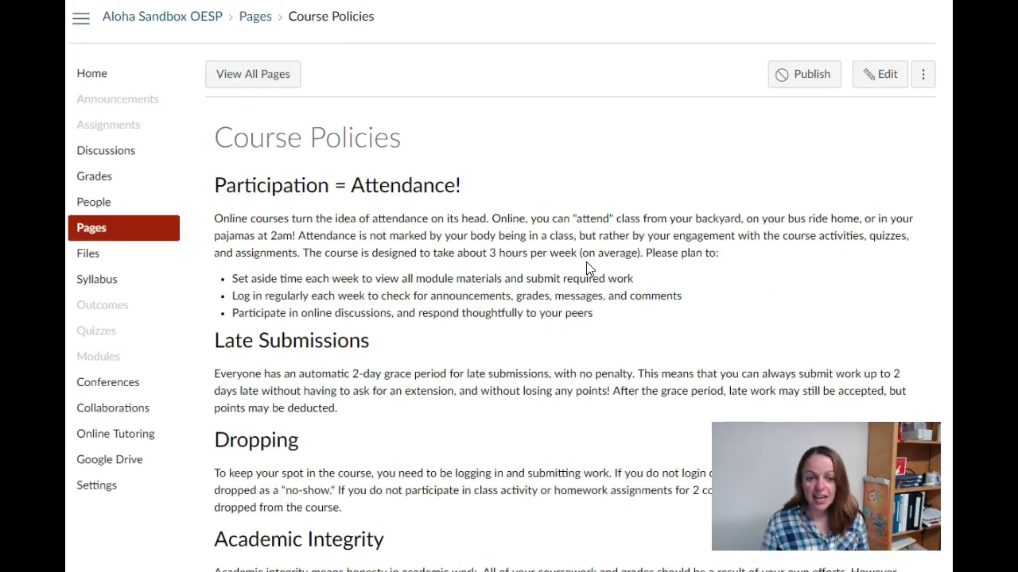
From the Modules page, mark the Course Policies item and the Orientation module as published.
{"action": "left_click", "coordinate": [116, 366]}
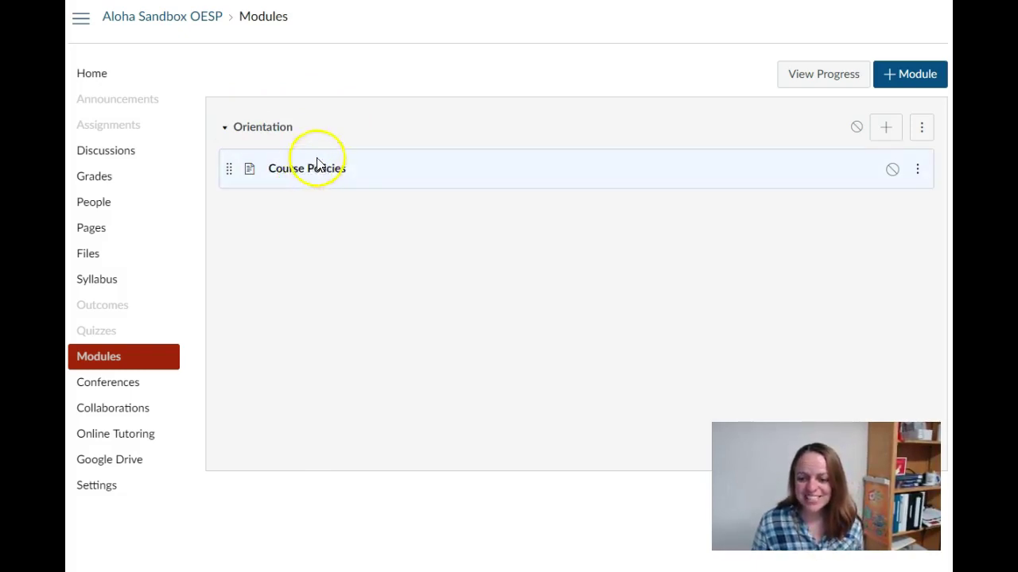
{"action": "left_click", "coordinate": [892, 170]}
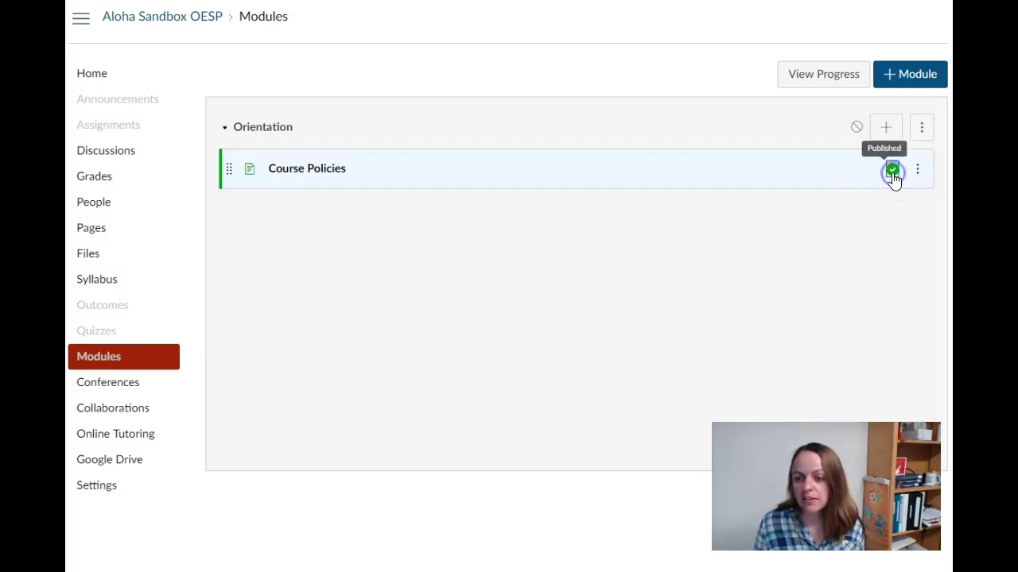
{"action": "left_click", "coordinate": [856, 128]}
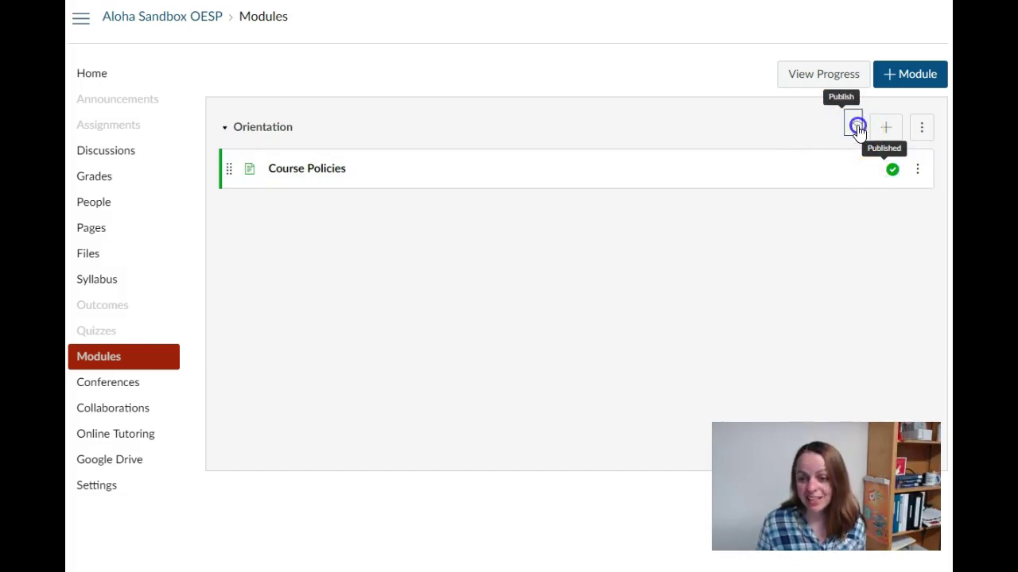